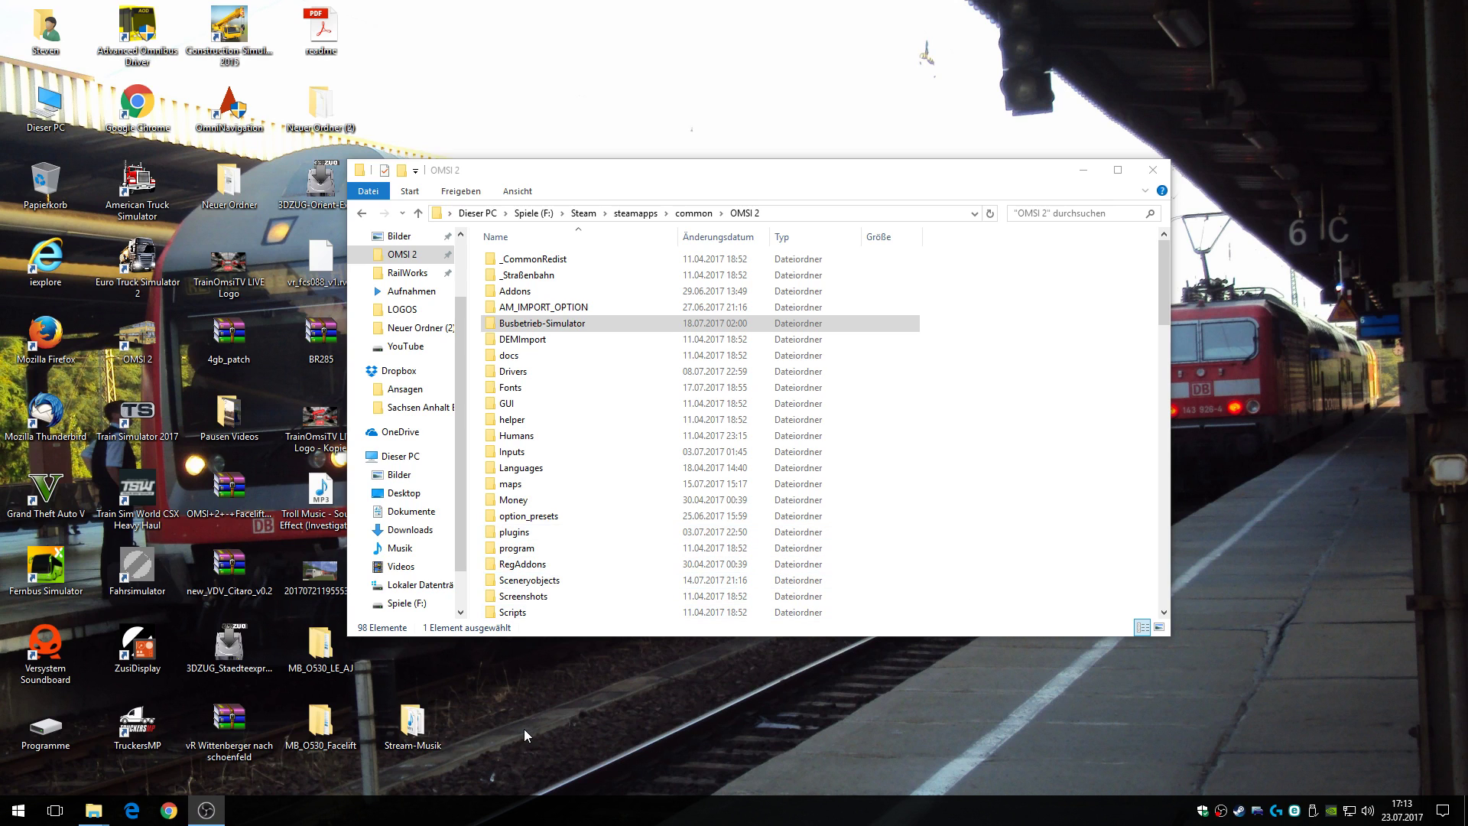
Step: Copy the track "KsTBeats - Beat Nr.135 -El Contrato-" from the Stream-Musik folder on the desktop, and close that folder
double_click(411, 723)
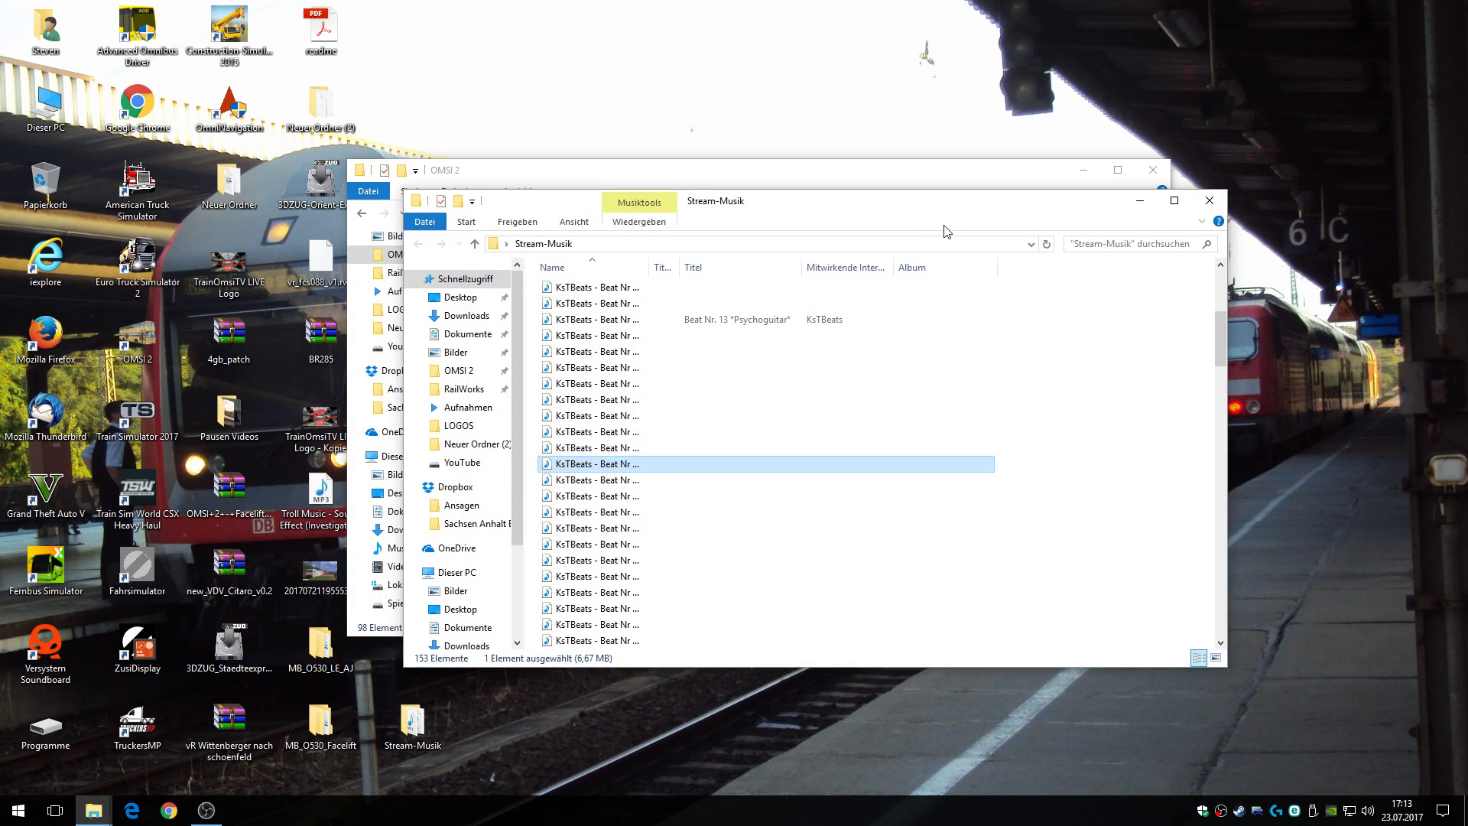
left_click_drag(918, 204, 841, 205)
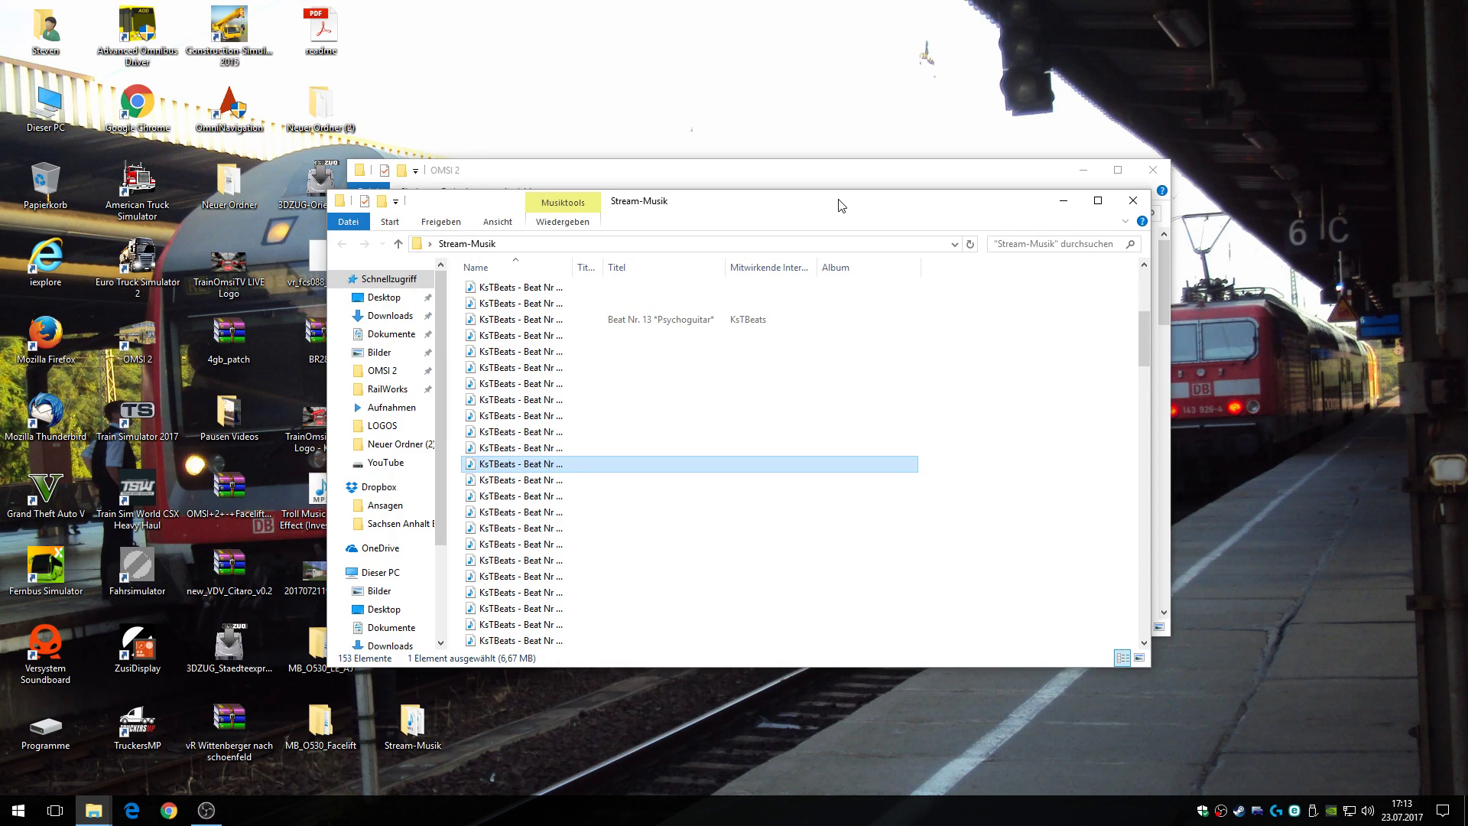
scroll(752, 421, "down", 20)
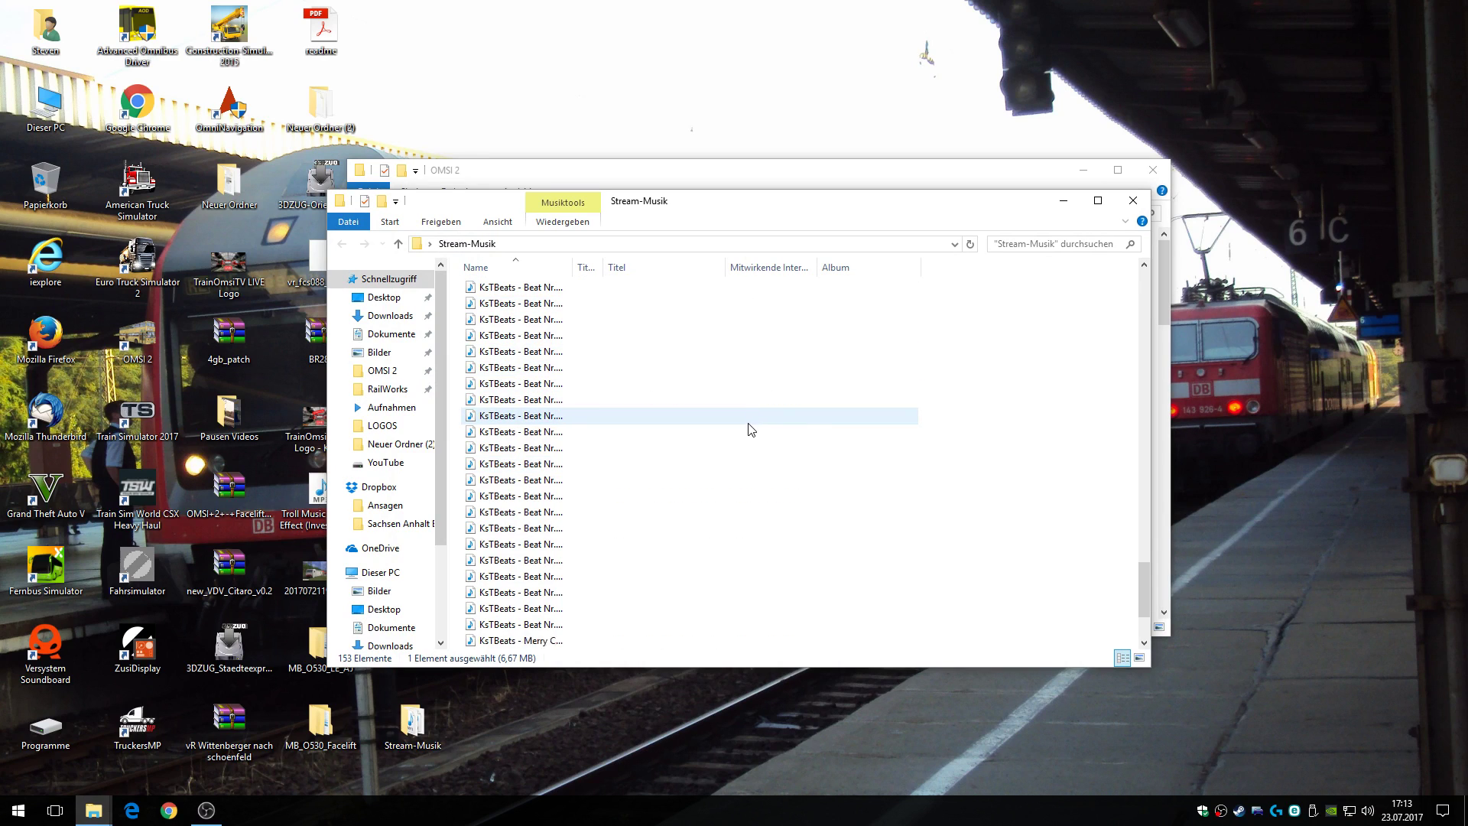
left_click(745, 433)
scroll(744, 436, "up", 15)
scroll(767, 386, "up", 10)
left_click_drag(727, 205, 790, 177)
scroll(638, 487, "down", 4)
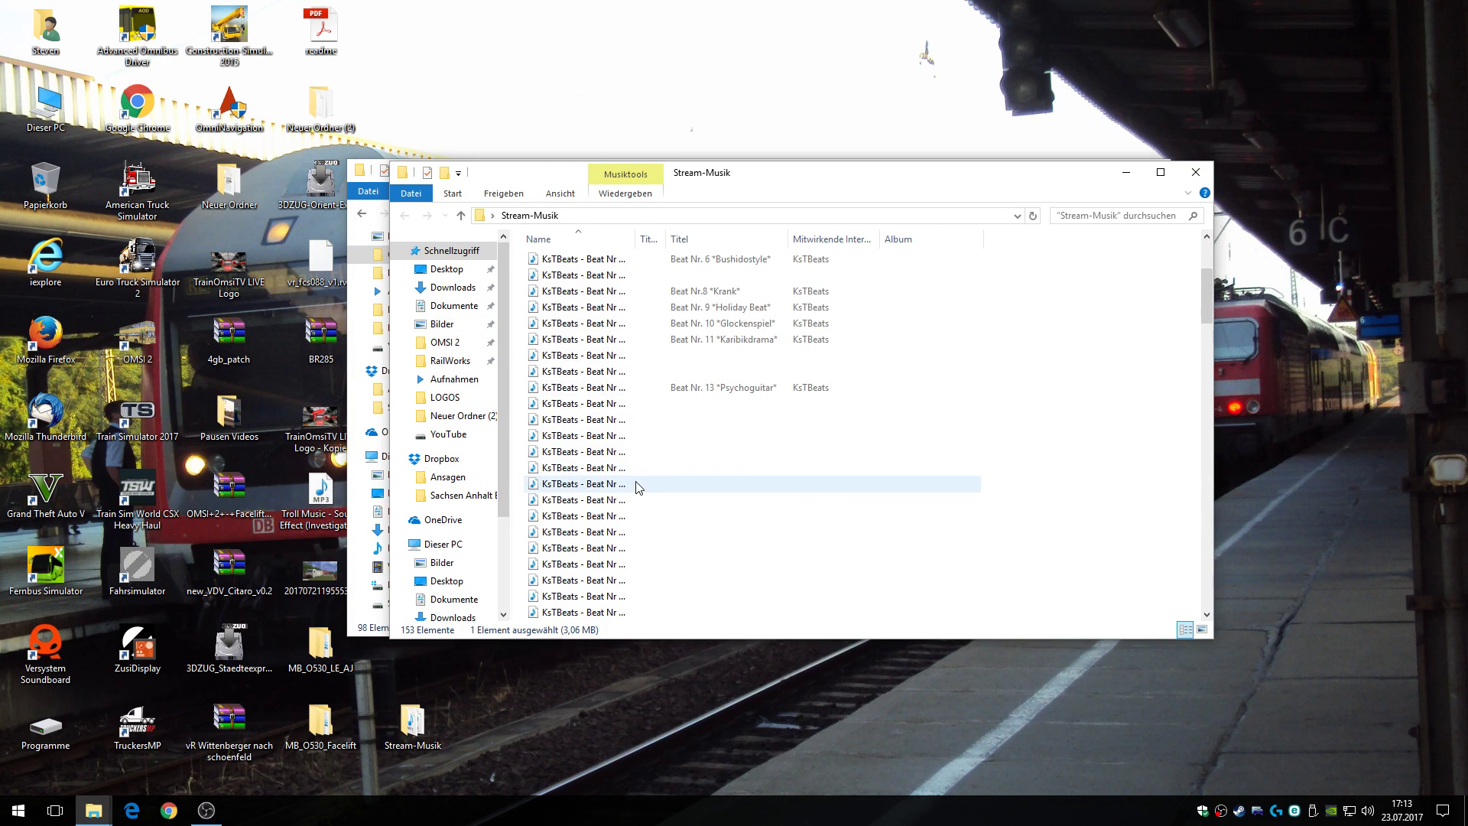
scroll(638, 487, "down", 5)
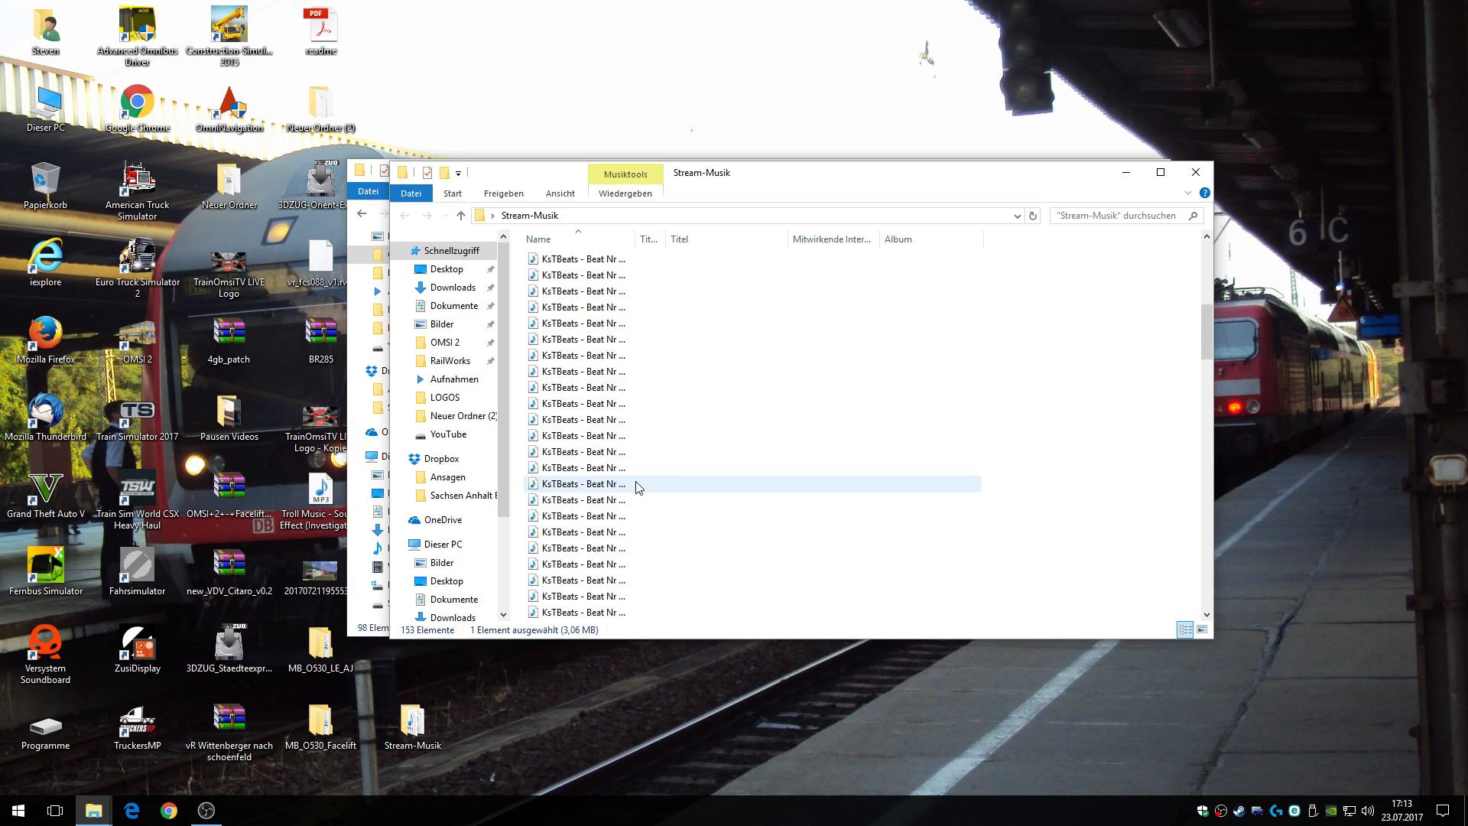
scroll(682, 483, "down", 6)
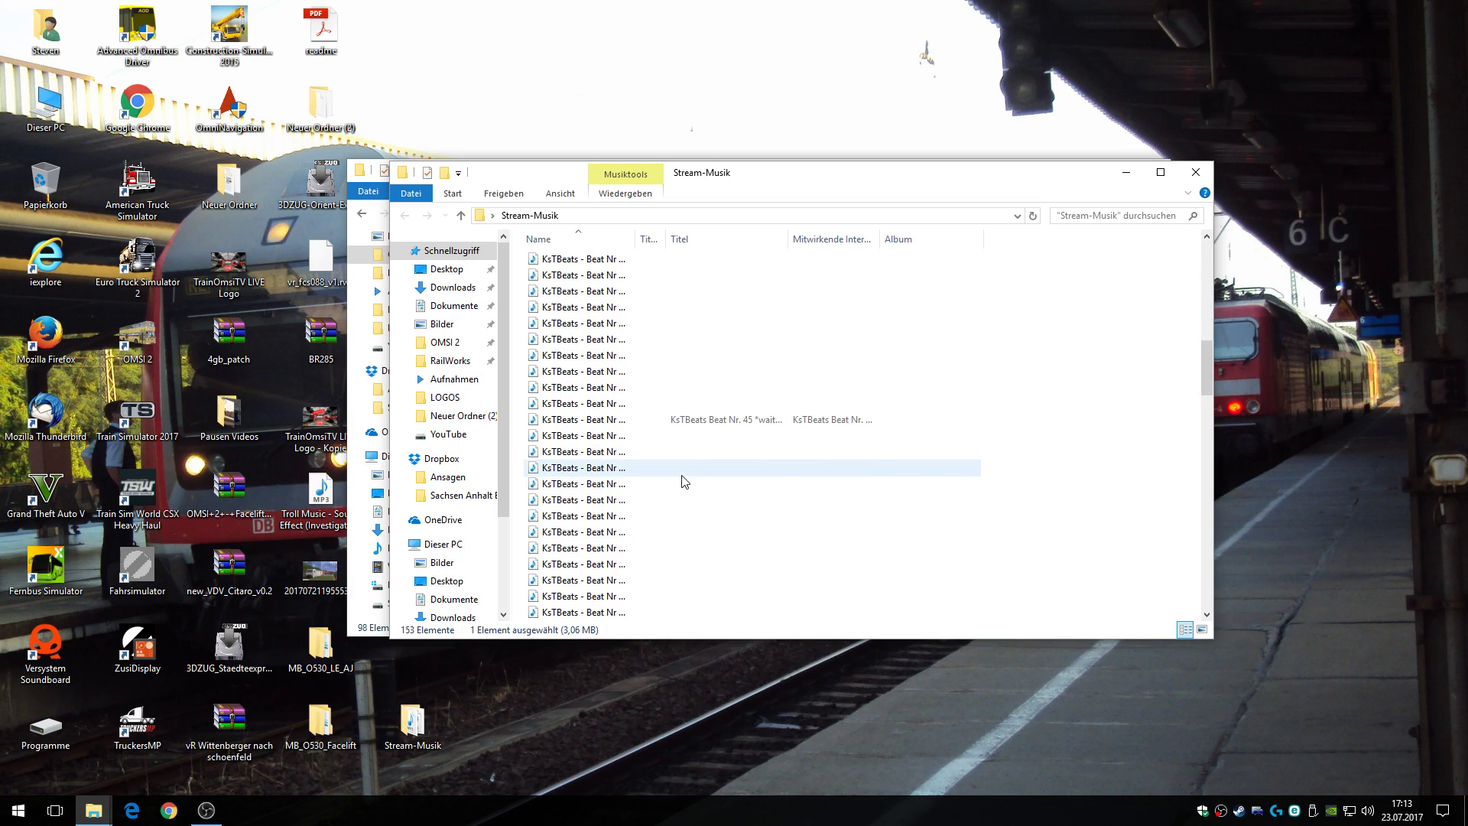
scroll(684, 484, "down", 5)
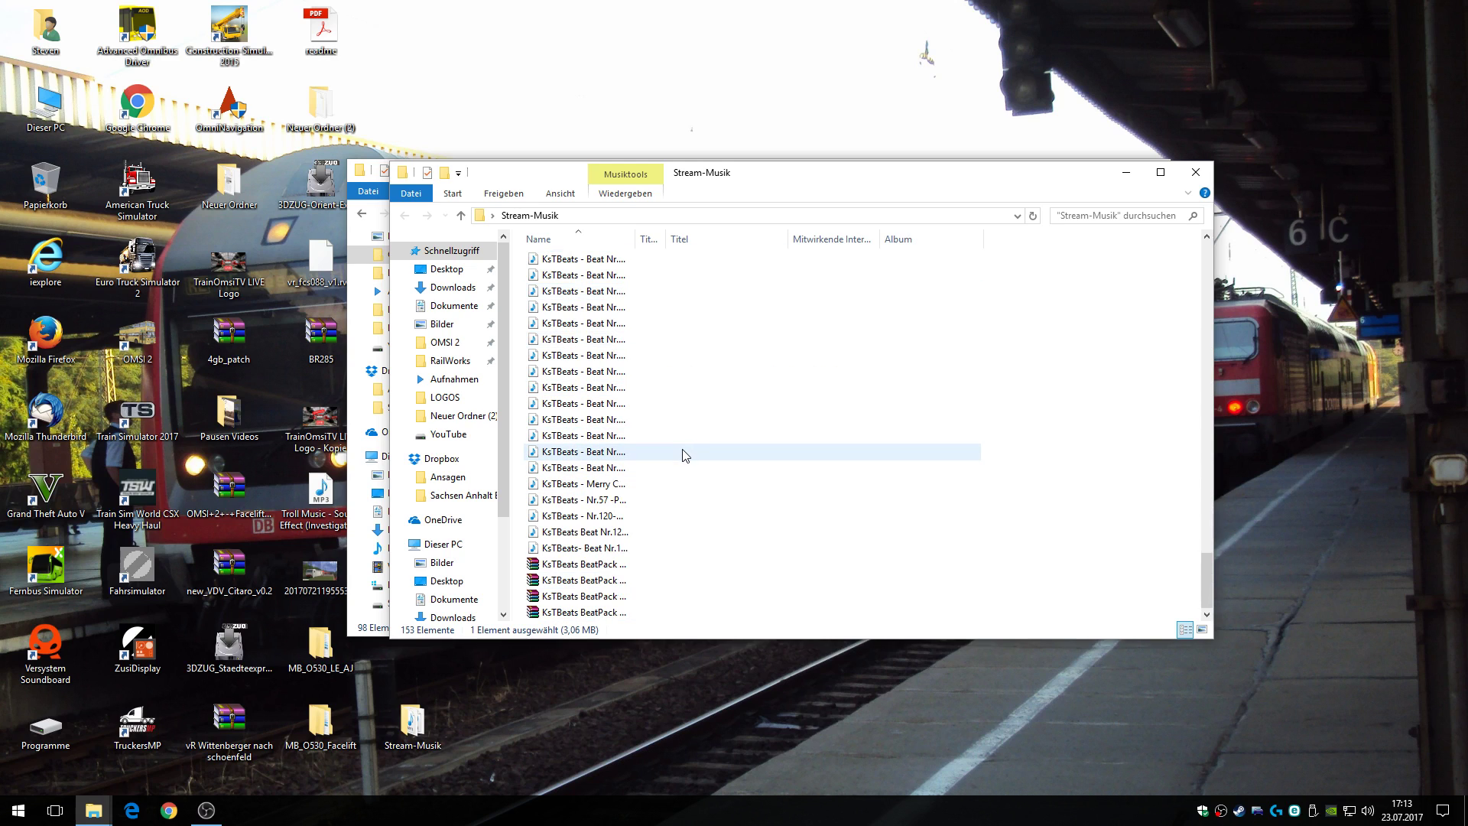
right_click(612, 403)
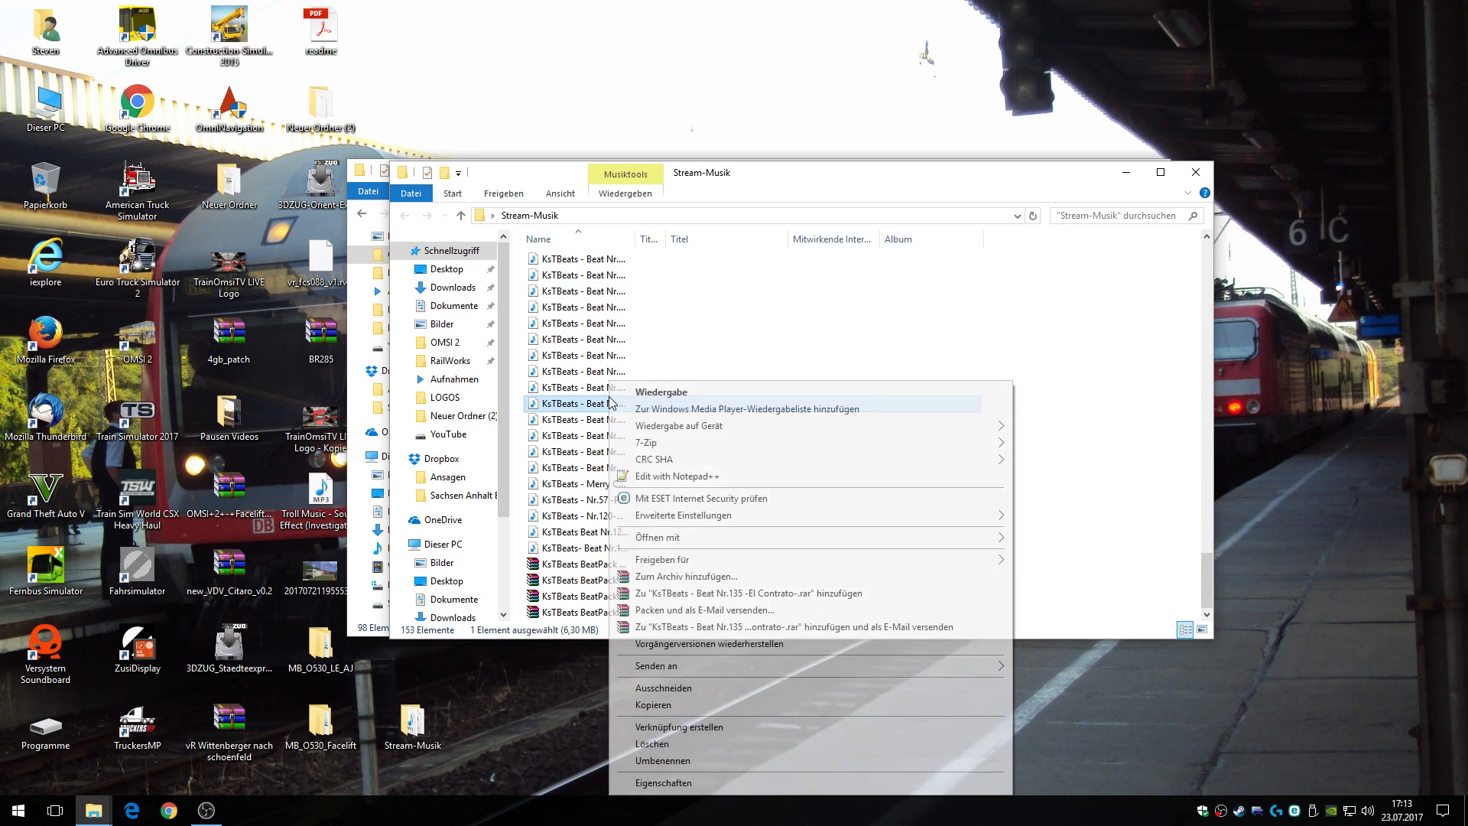
left_click(647, 705)
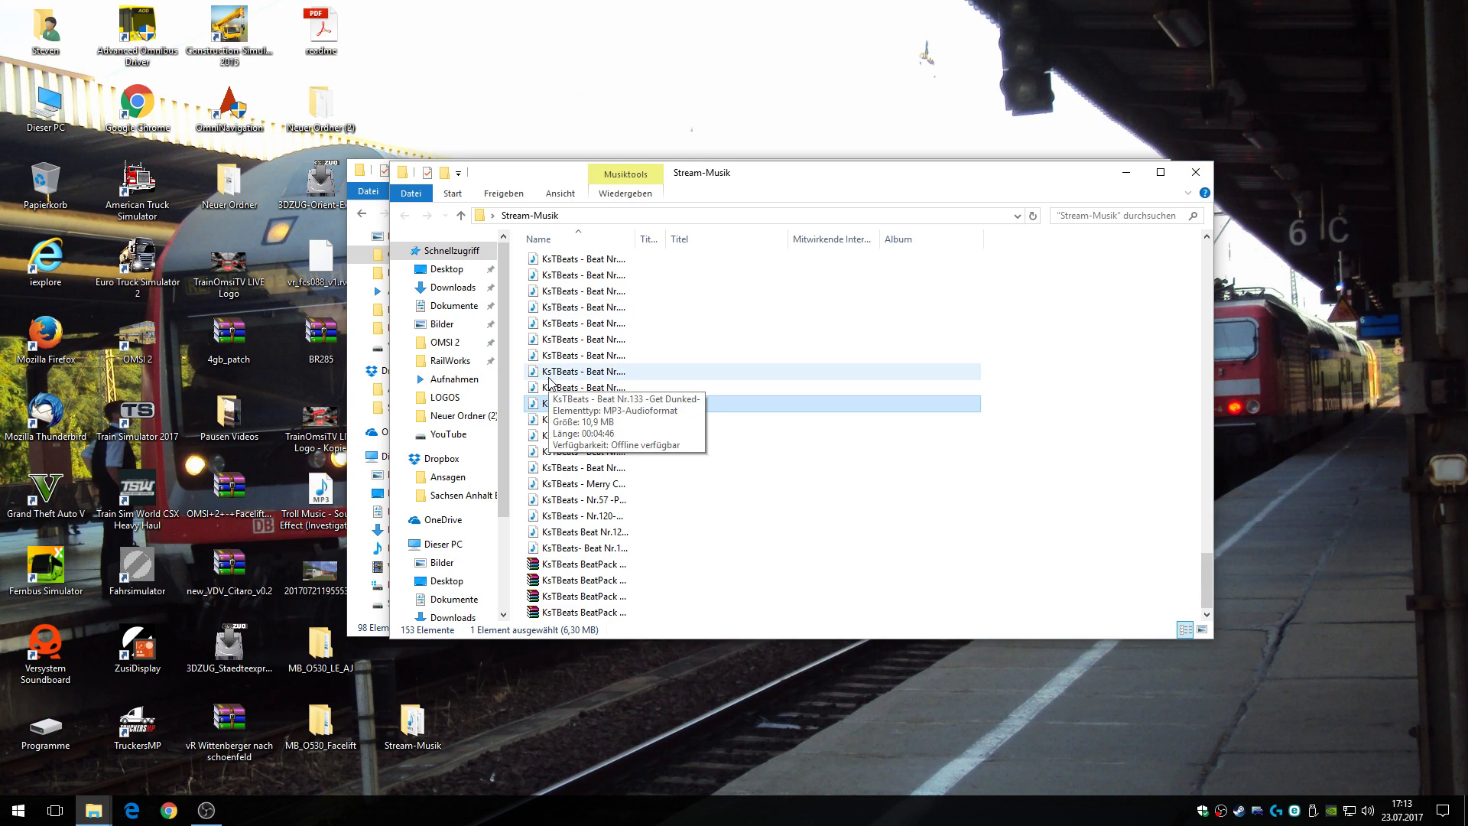
left_click(1196, 171)
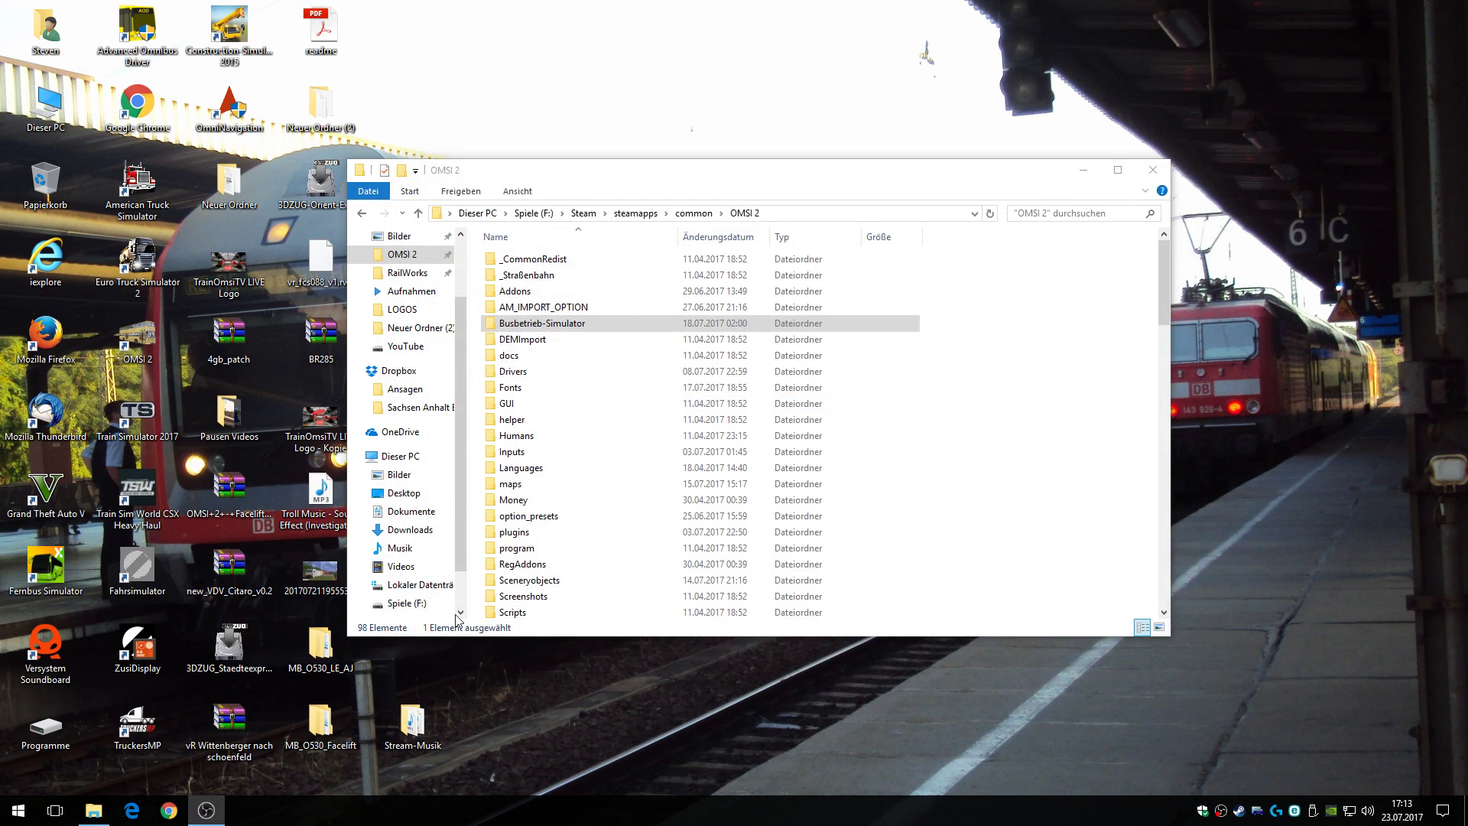
Step: Paste the copied track into the sounds folder inside OMSI 2's Busbetrieb-Simulator folder
left_click_drag(695, 181, 750, 156)
double_click(575, 299)
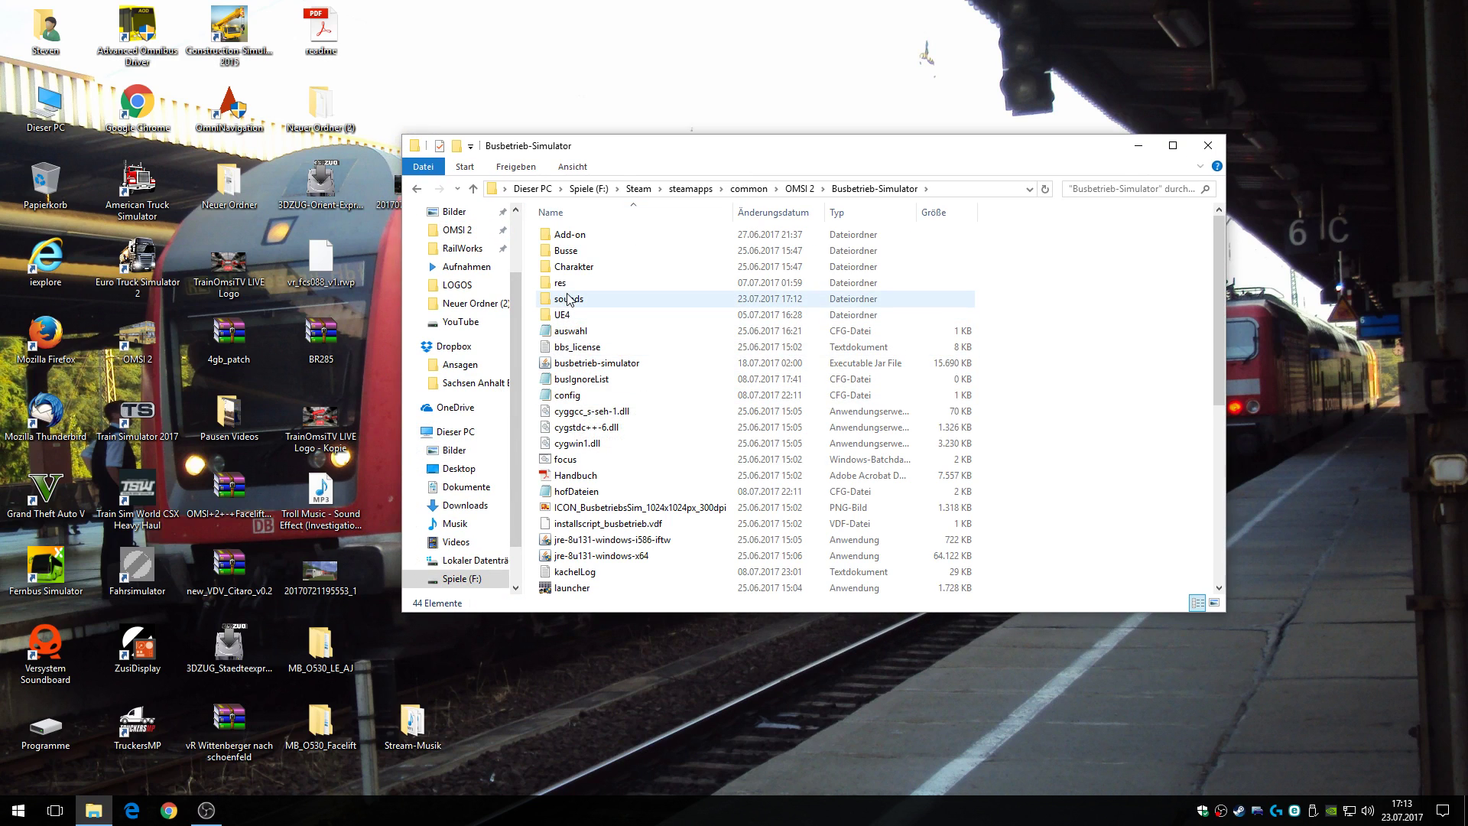
double_click(570, 299)
mouse_move(591, 345)
left_mouse_down()
mouse_move(572, 255)
mouse_move(558, 257)
mouse_move(579, 274)
mouse_move(577, 352)
left_mouse_up()
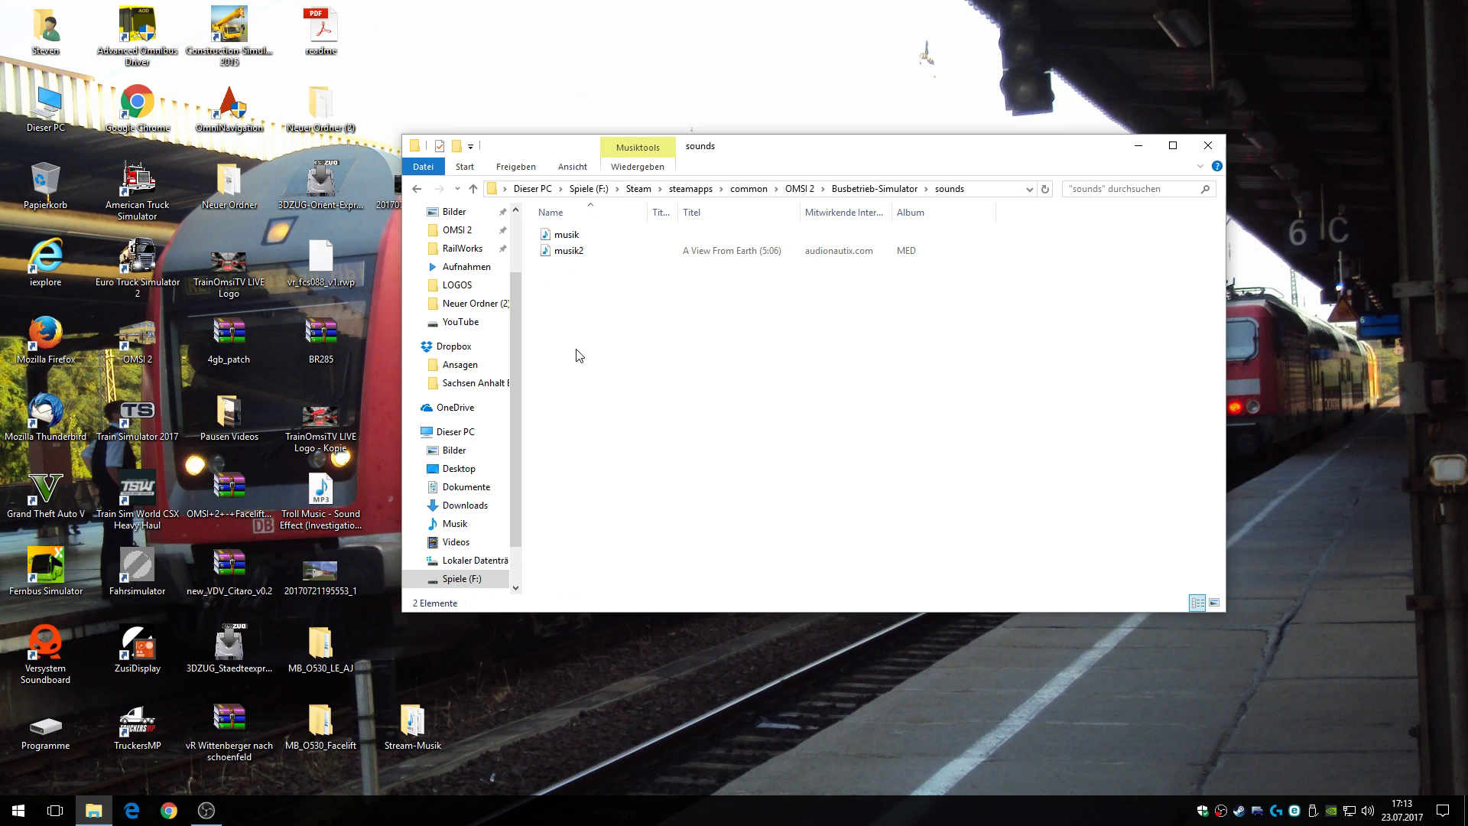
right_click(584, 326)
left_click(635, 430)
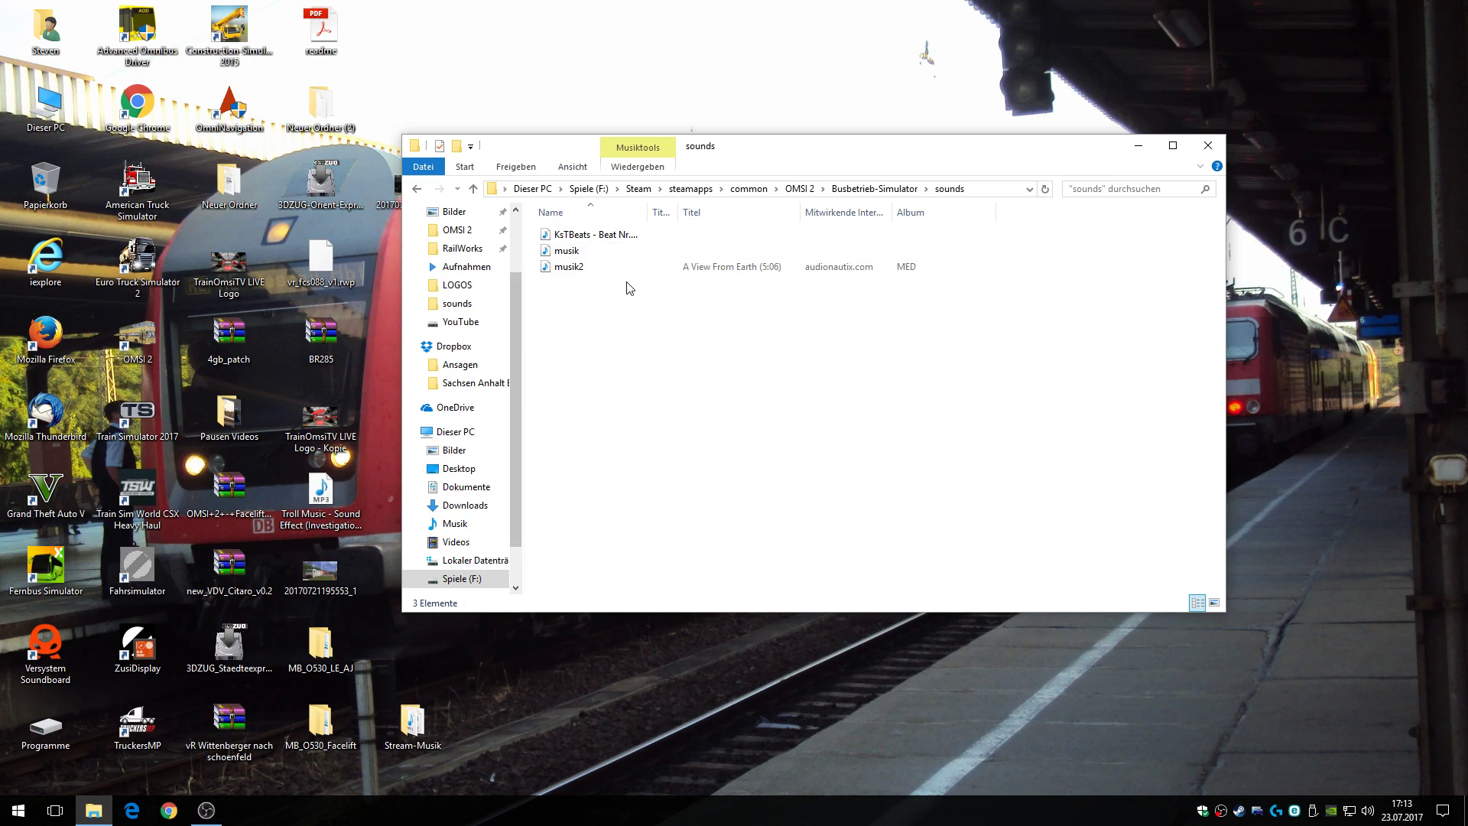
Step: Rename the original musik2 file in the sounds folder as musik23
left_click(568, 270)
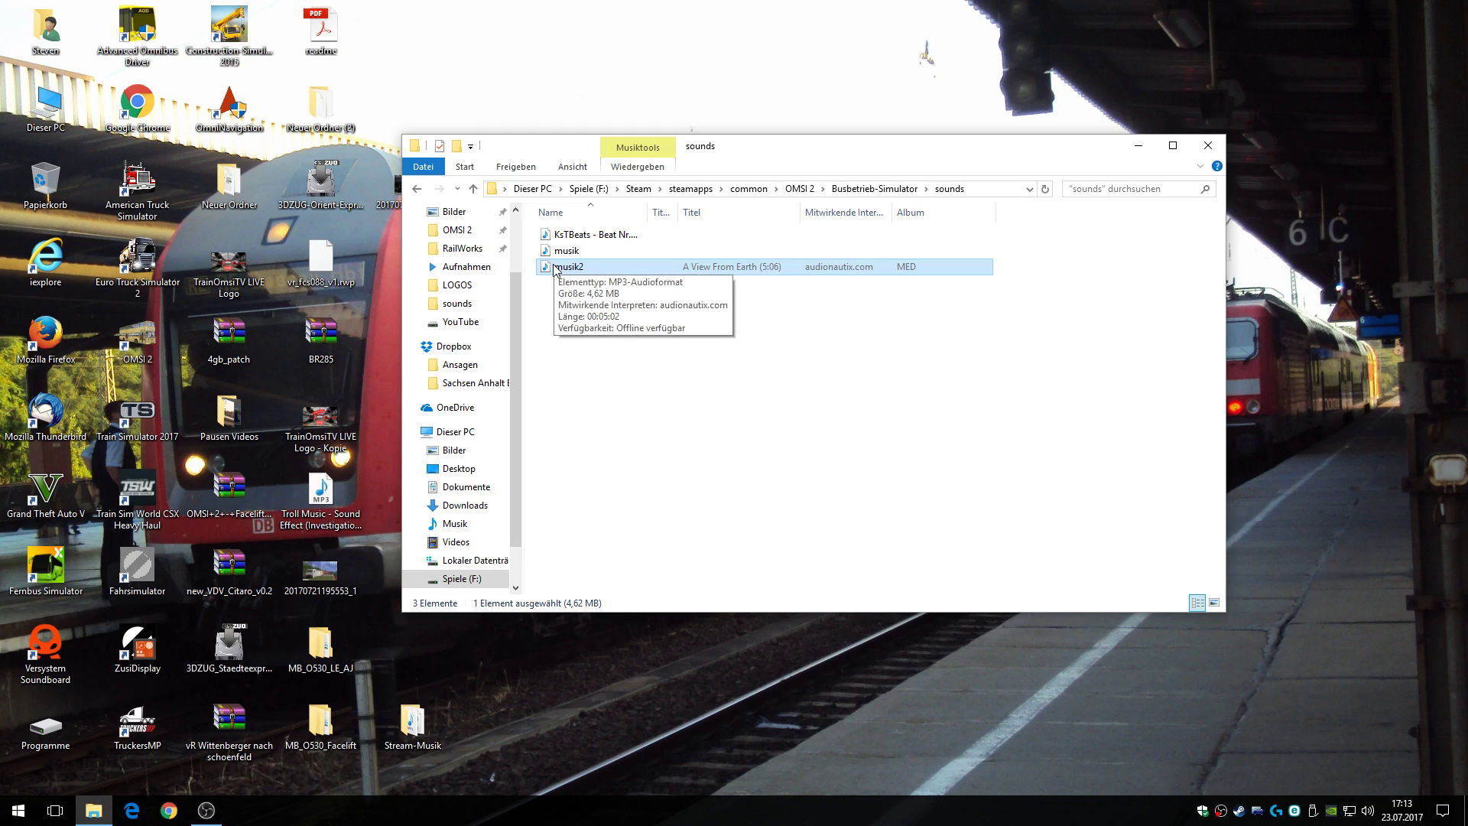
right_click(556, 270)
left_click(627, 619)
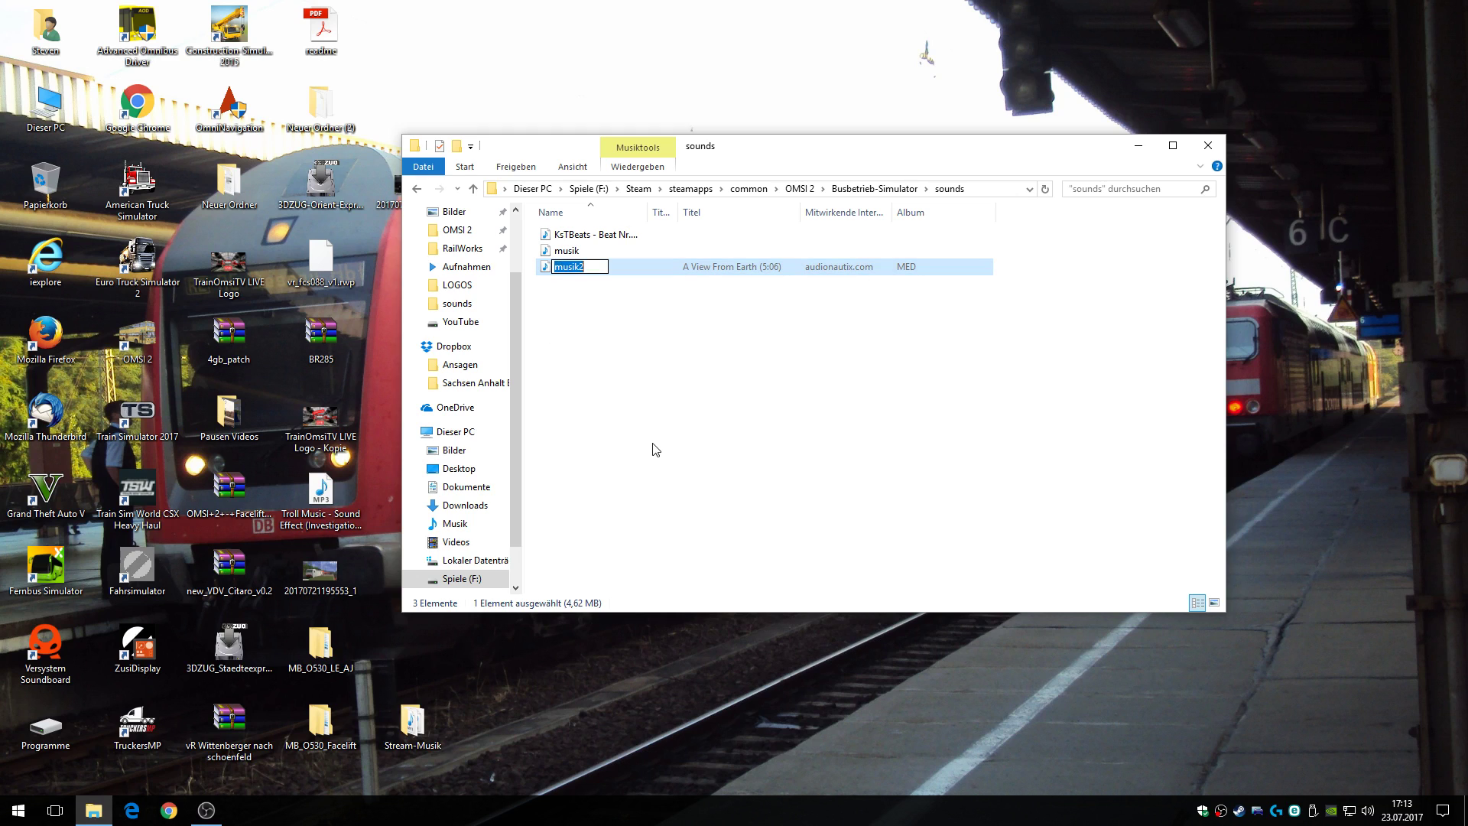
key("End")
type("3")
key("Return")
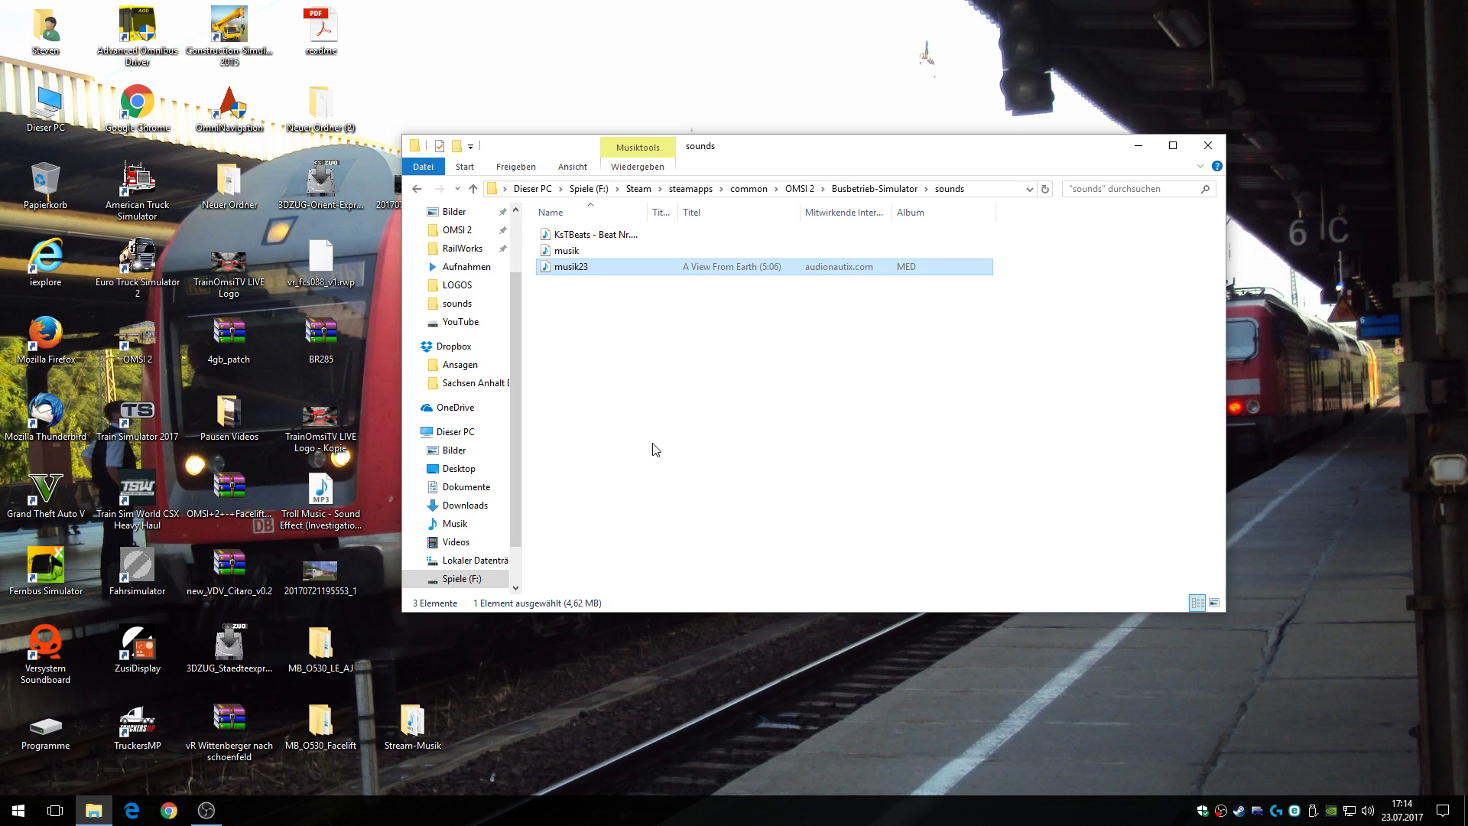
left_click(678, 408)
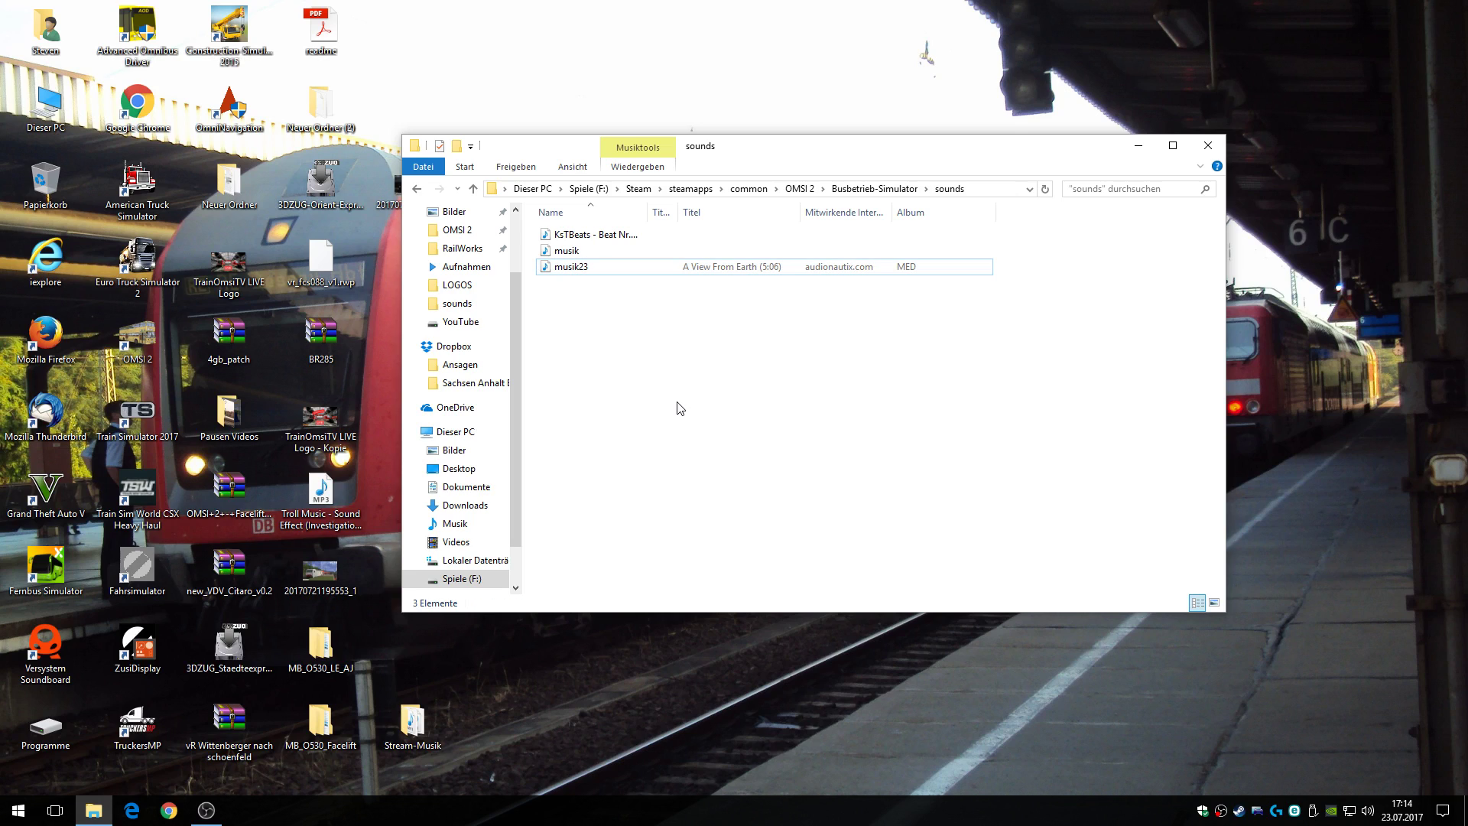
Step: Rename the pasted KsTBeats track in the sounds folder as musik2
left_click(619, 239)
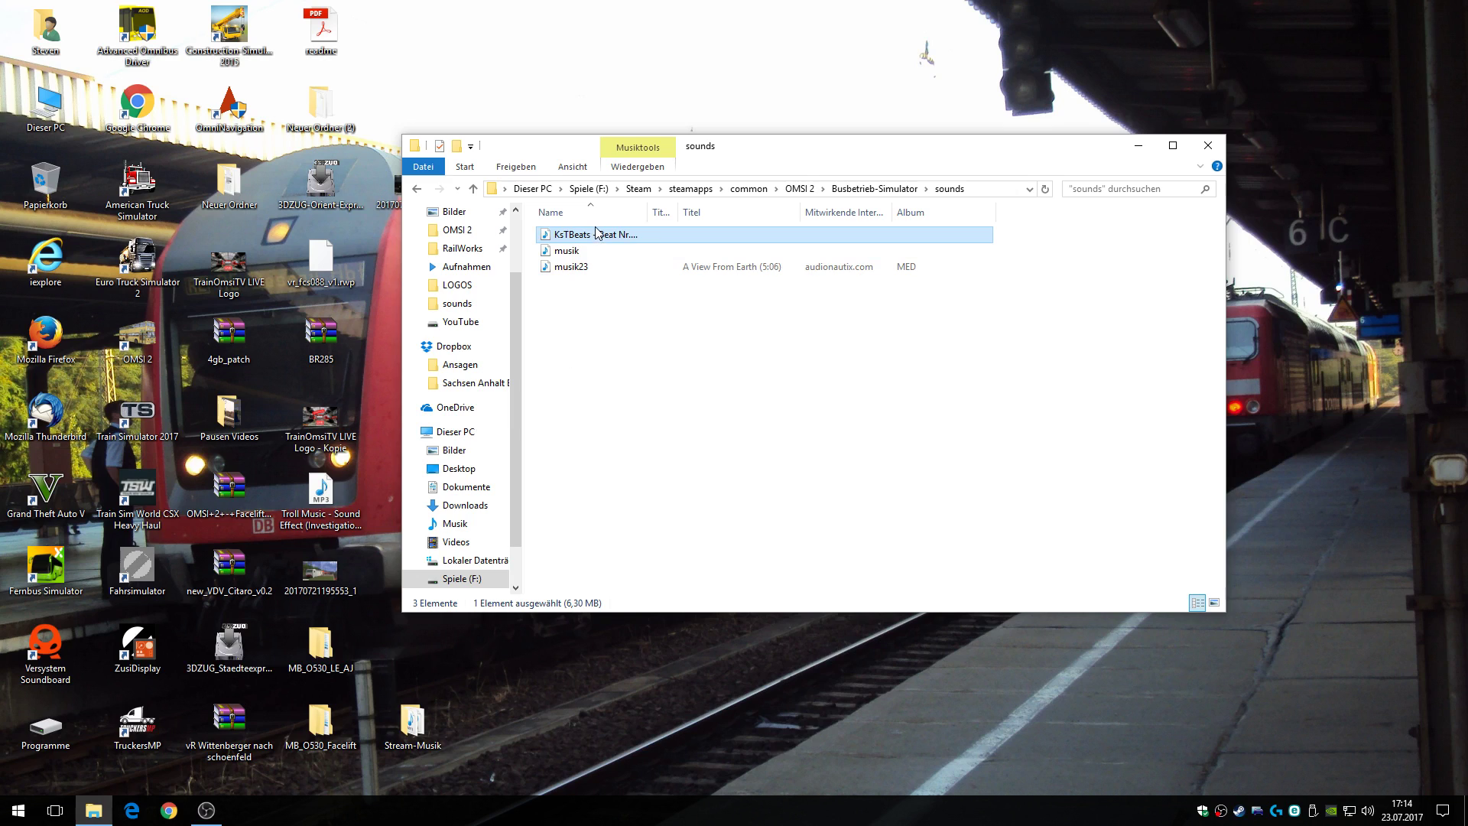
left_click(596, 411)
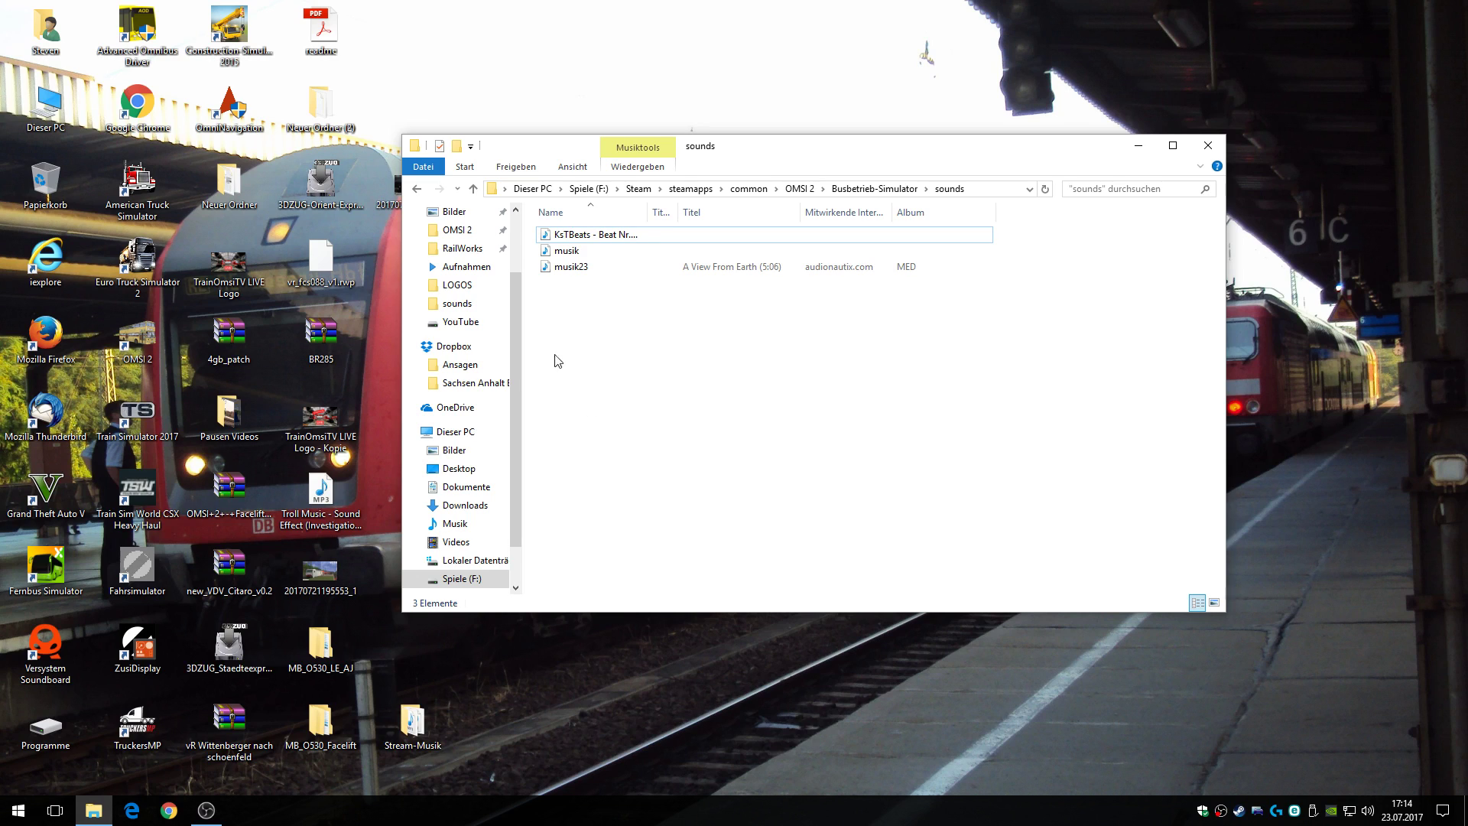
left_click(598, 237)
right_click(598, 237)
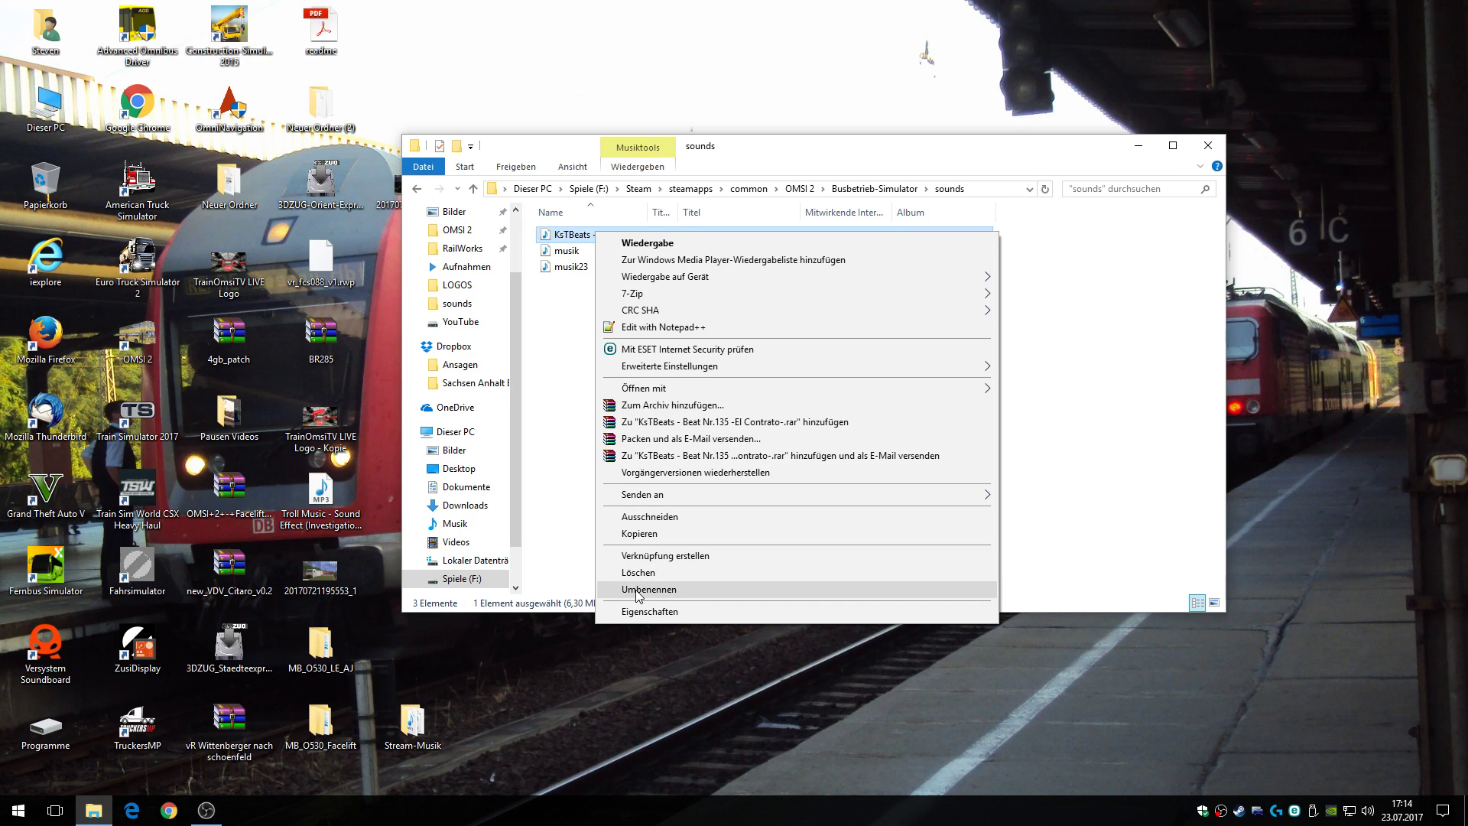
left_click(637, 591)
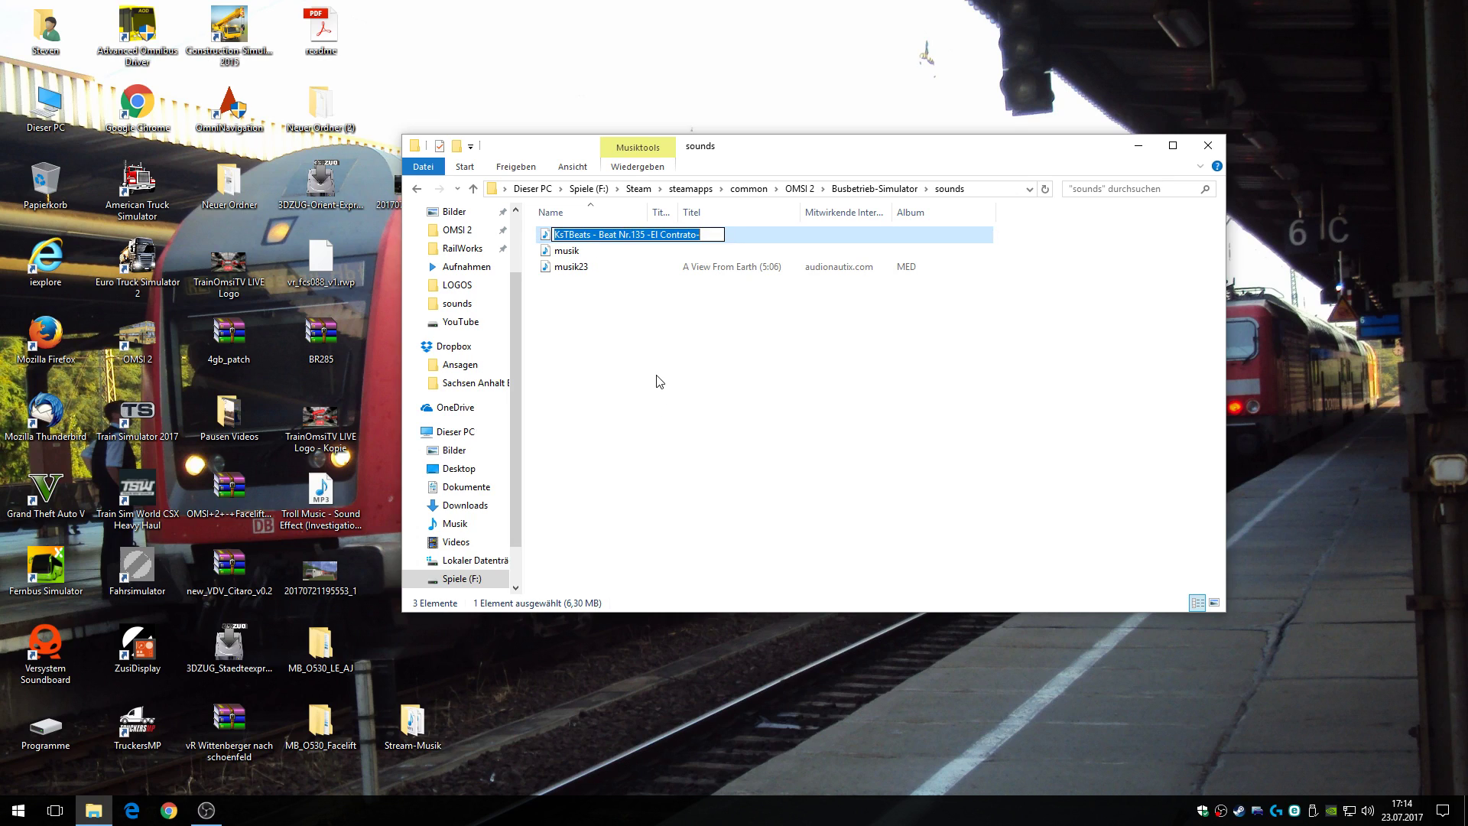
type("musik2")
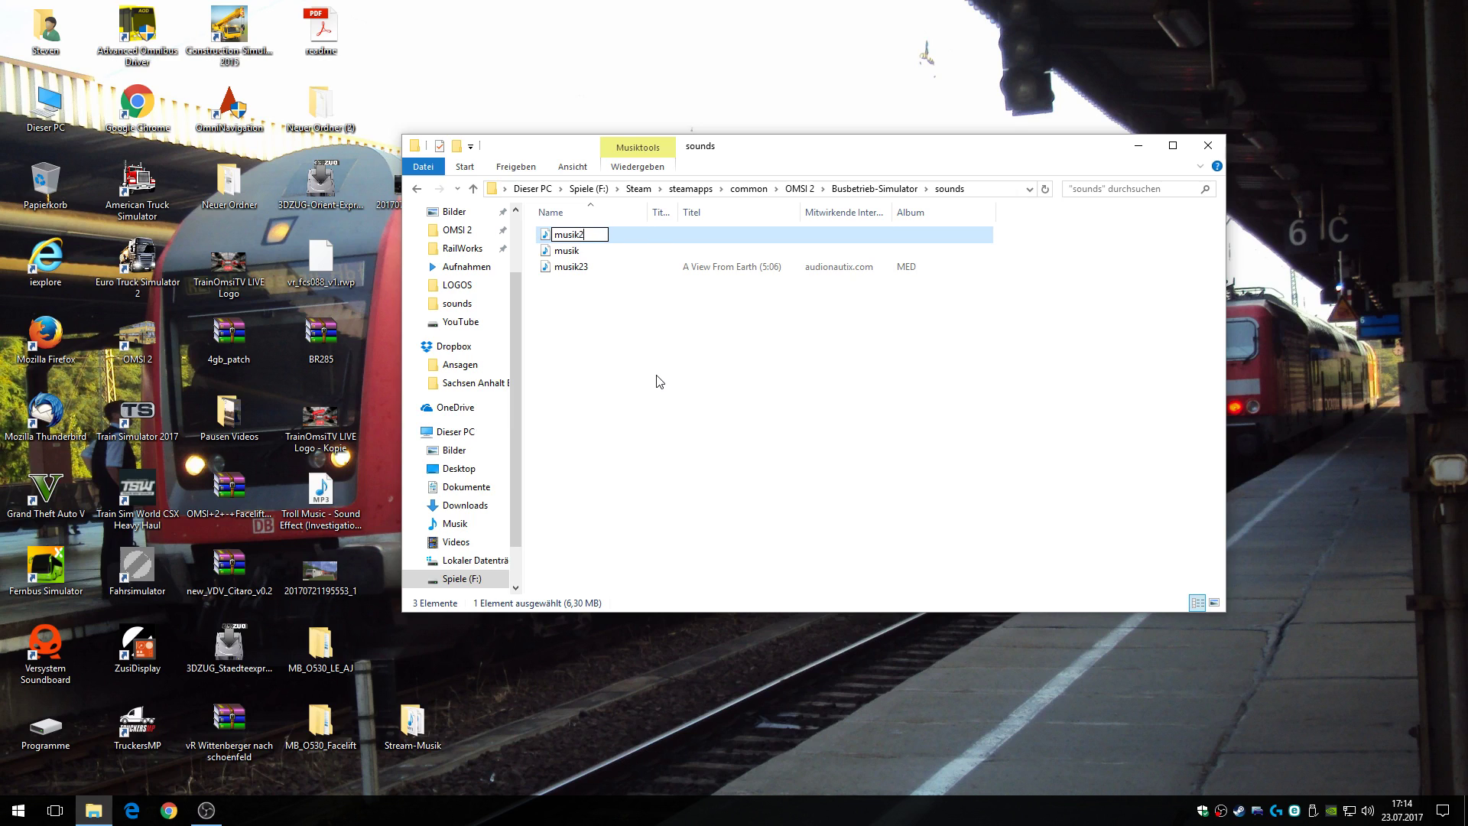
key("Return")
left_click(660, 381)
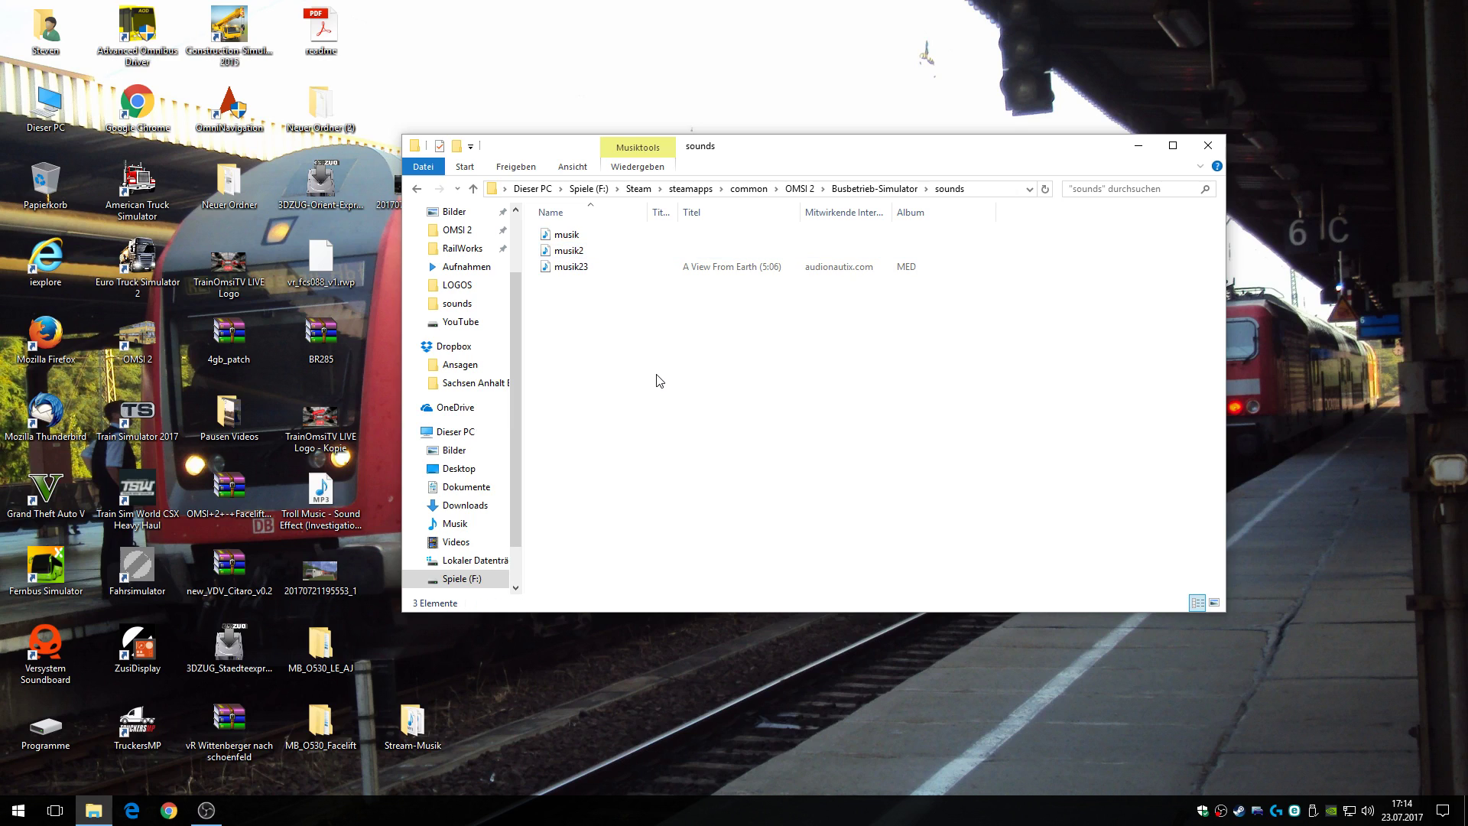
left_click(627, 252)
left_click(641, 428)
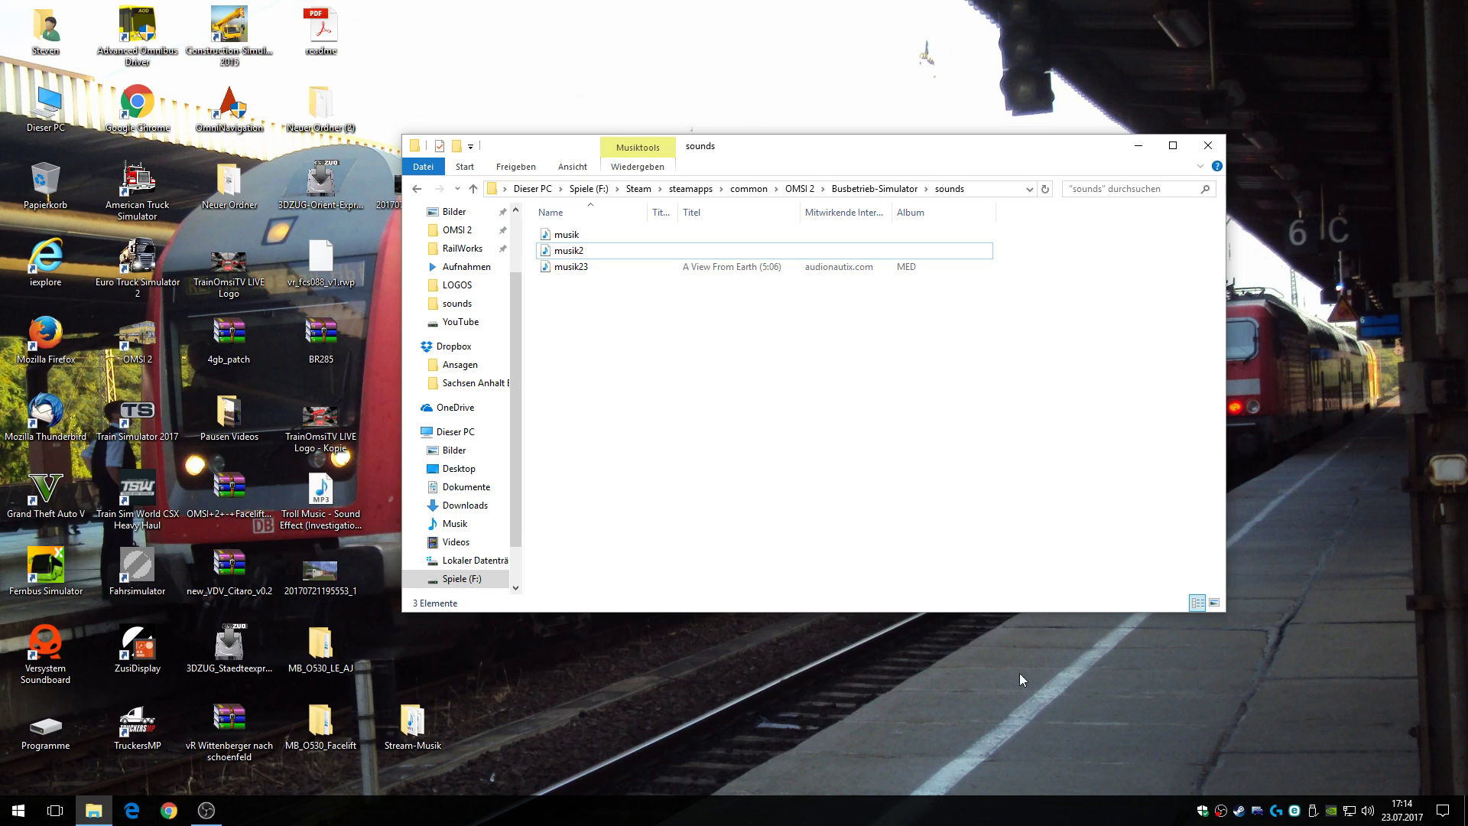
Step: Switch to Steam and launch OMSI 2 from the game library with the Busbetrieb-Simulator
double_click(1238, 811)
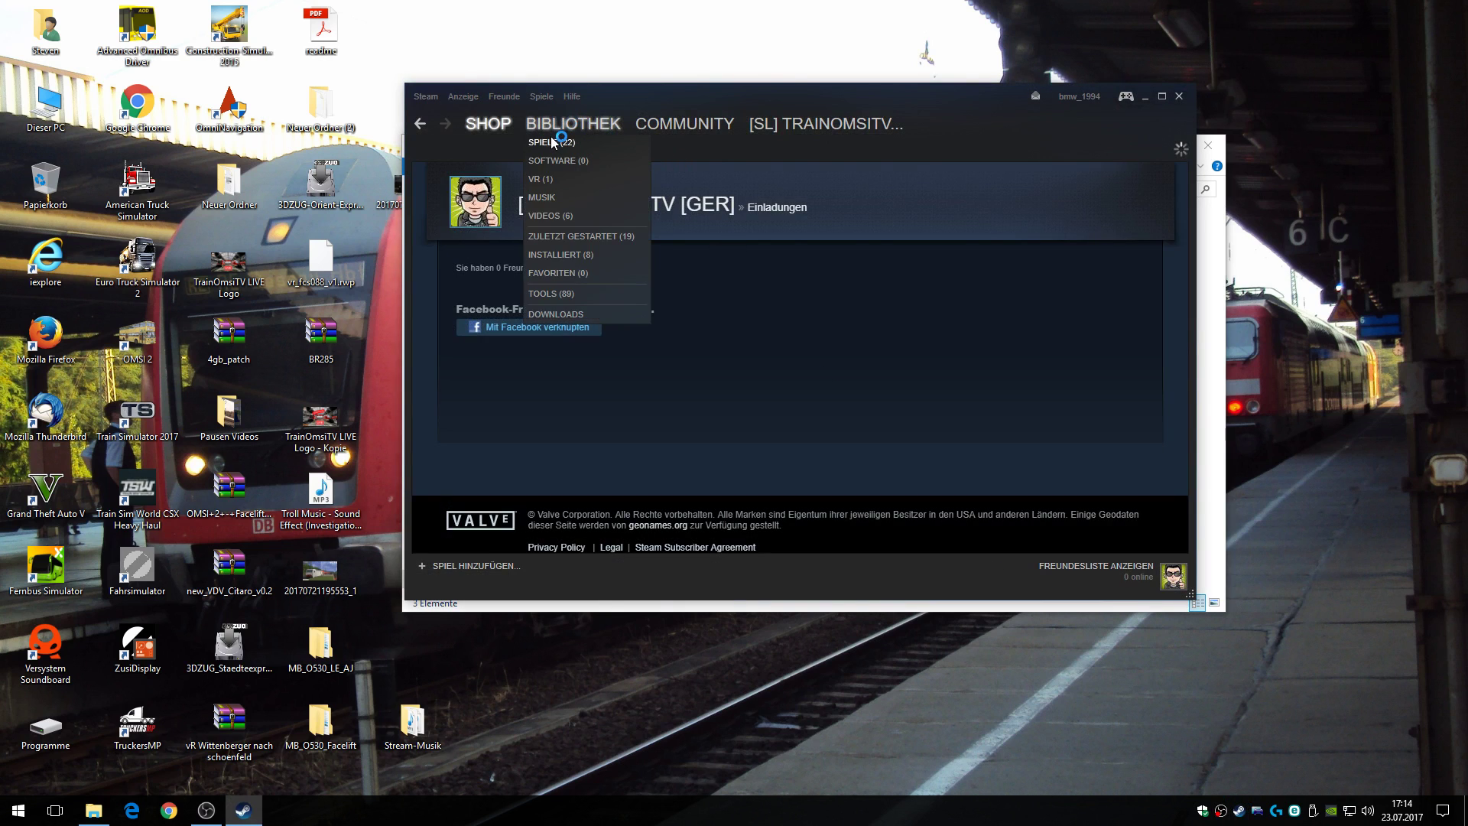
left_click(566, 126)
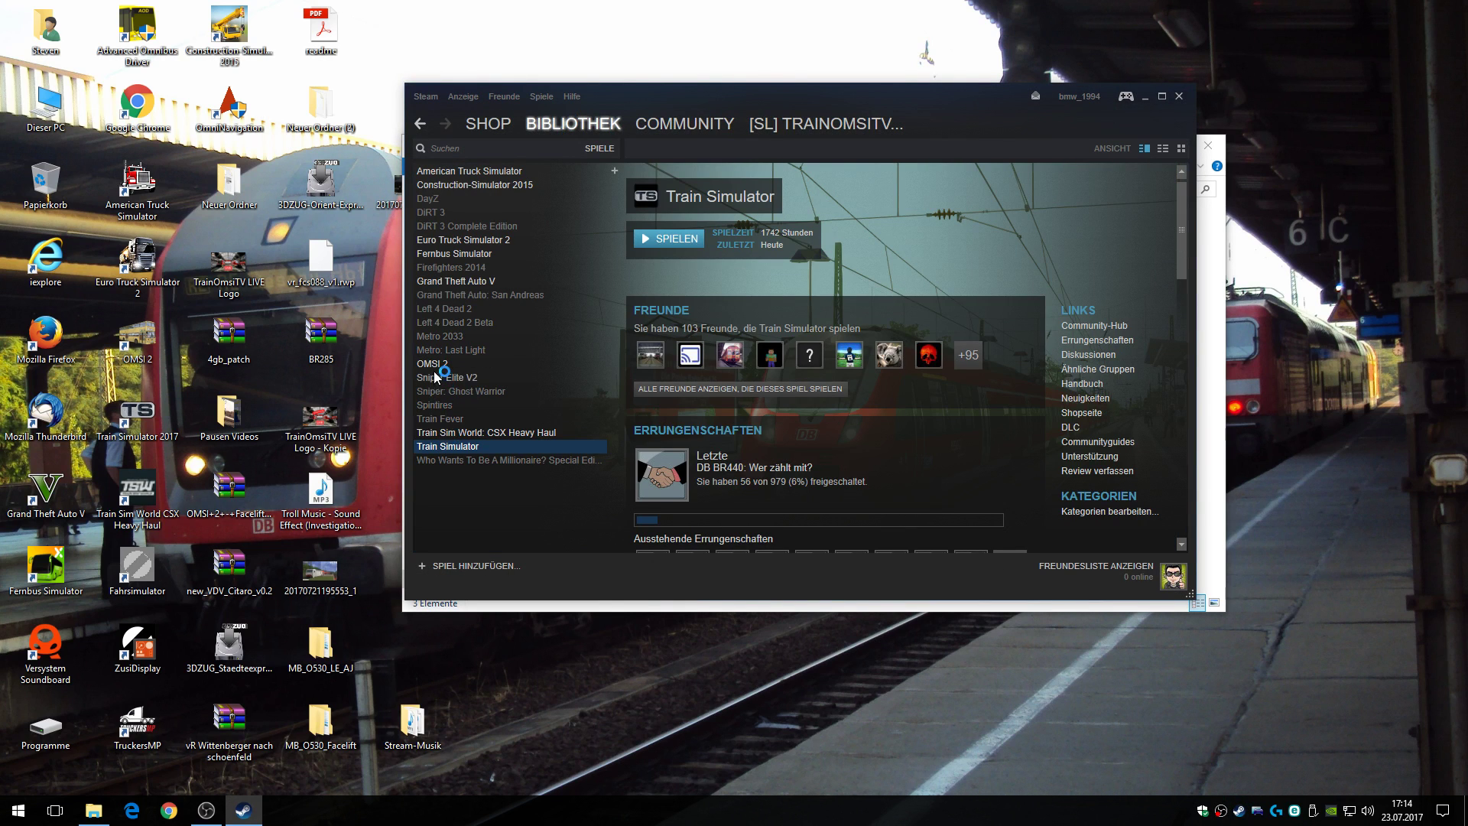
left_click(433, 363)
left_click(669, 239)
left_click(650, 410)
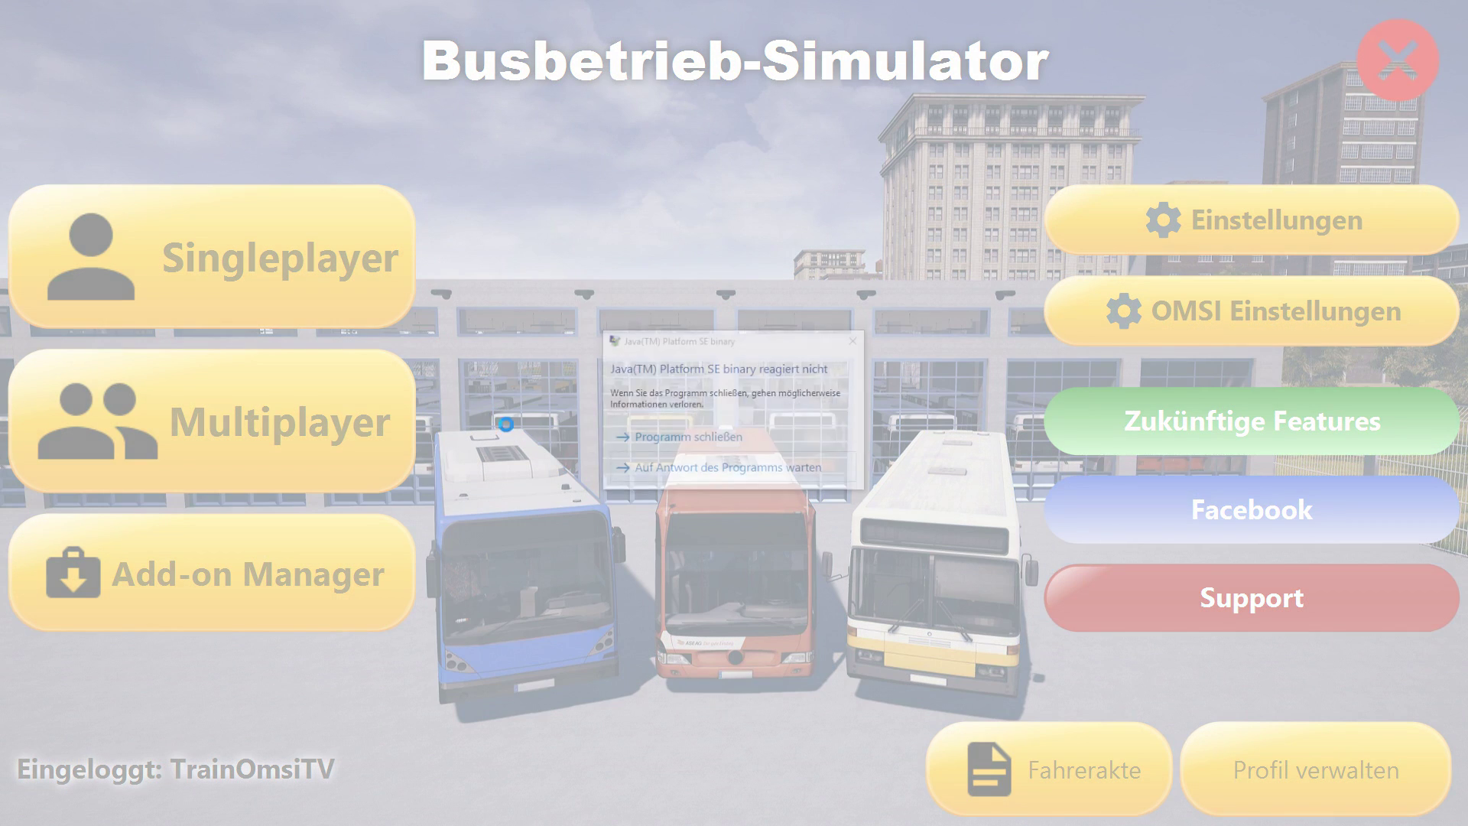
Step: Close the unresponsive Java program of the Busbetrieb-Simulator, and close the Steam and Task-Manager windows
left_click(734, 432)
left_click(818, 444)
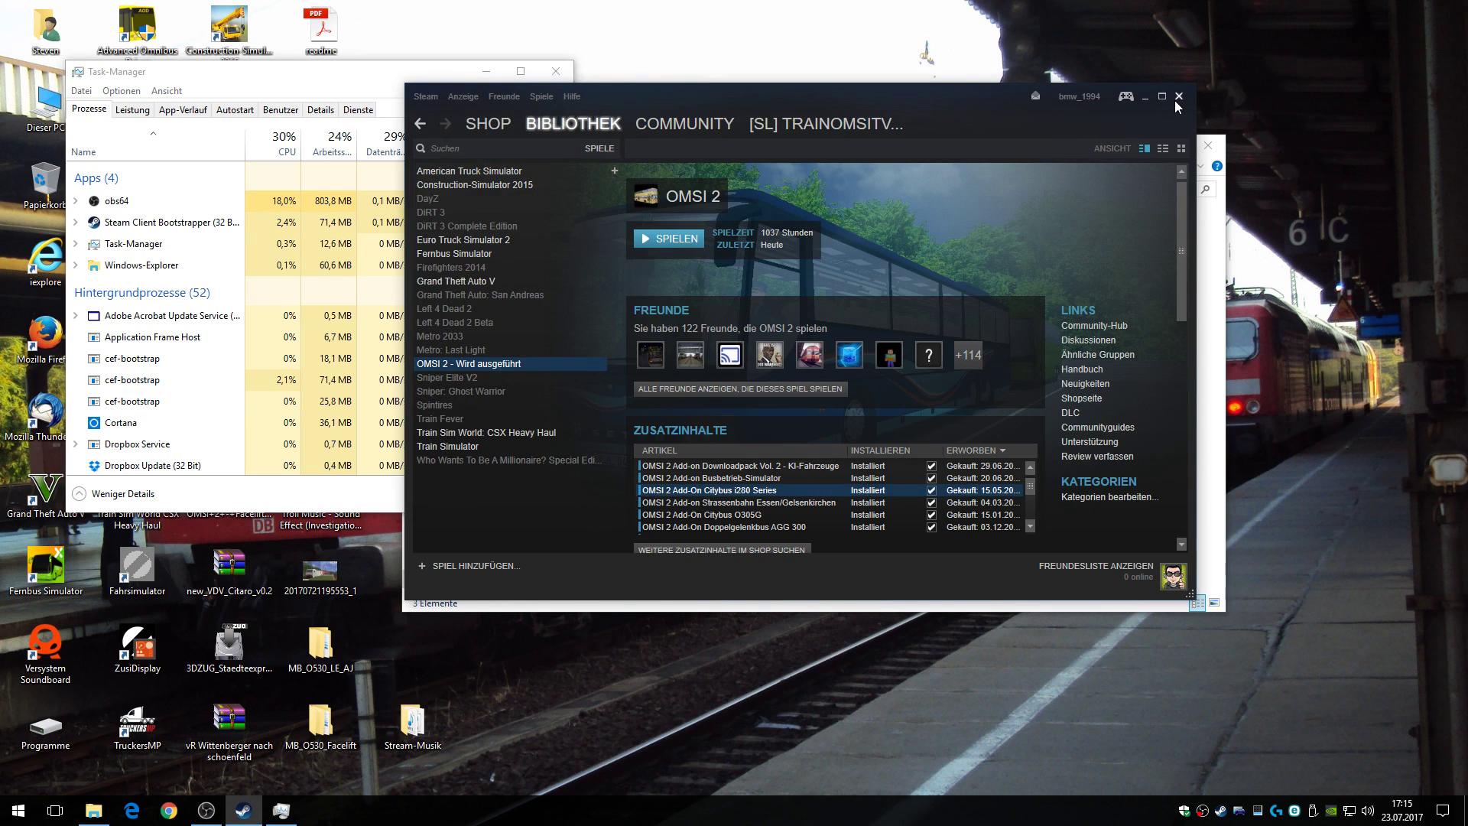
left_click(1178, 96)
left_click(556, 71)
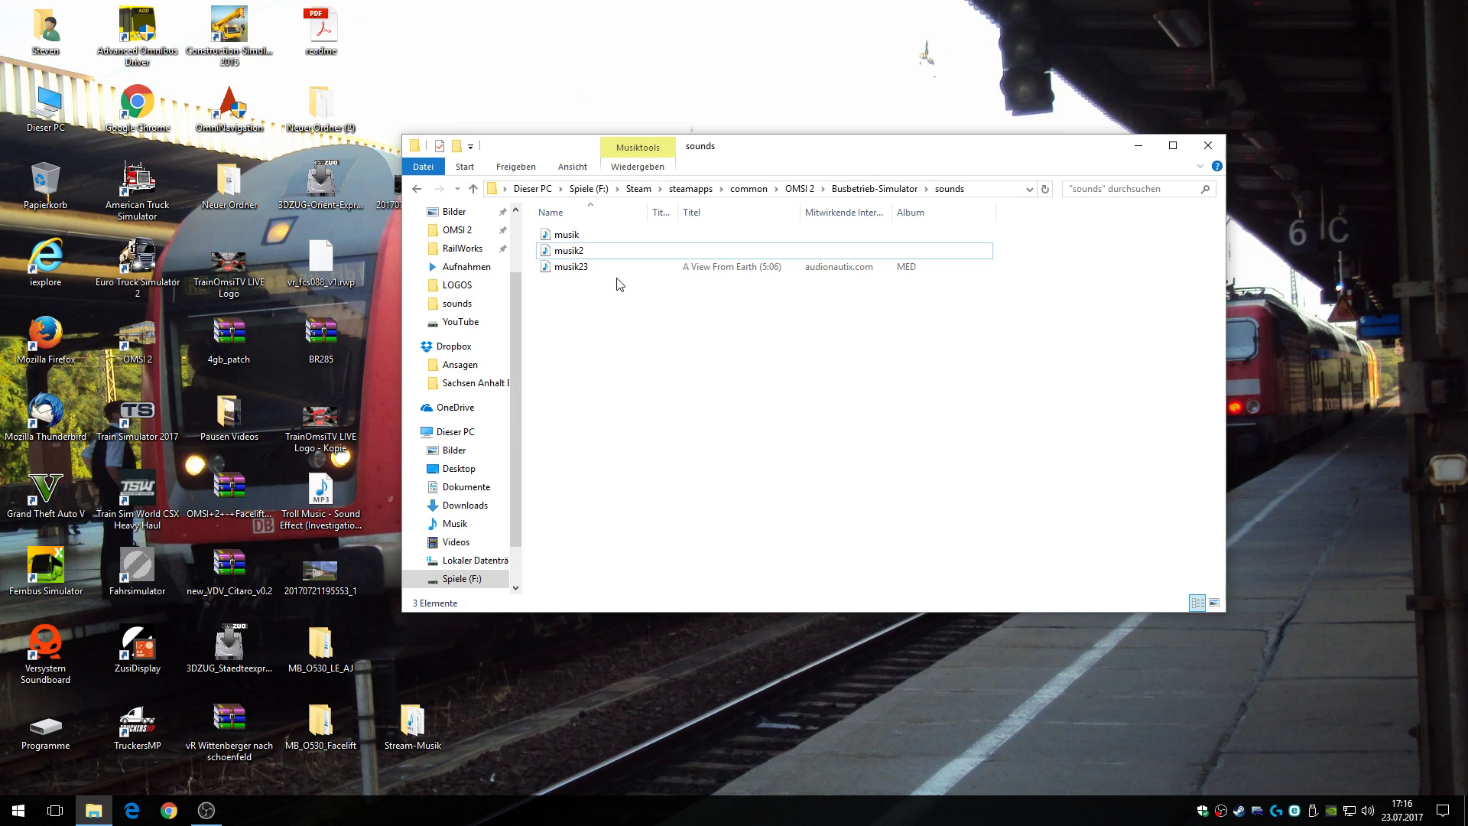
Step: Play a later part of the musik file in the sounds folder, and close the player and the folder
double_click(574, 236)
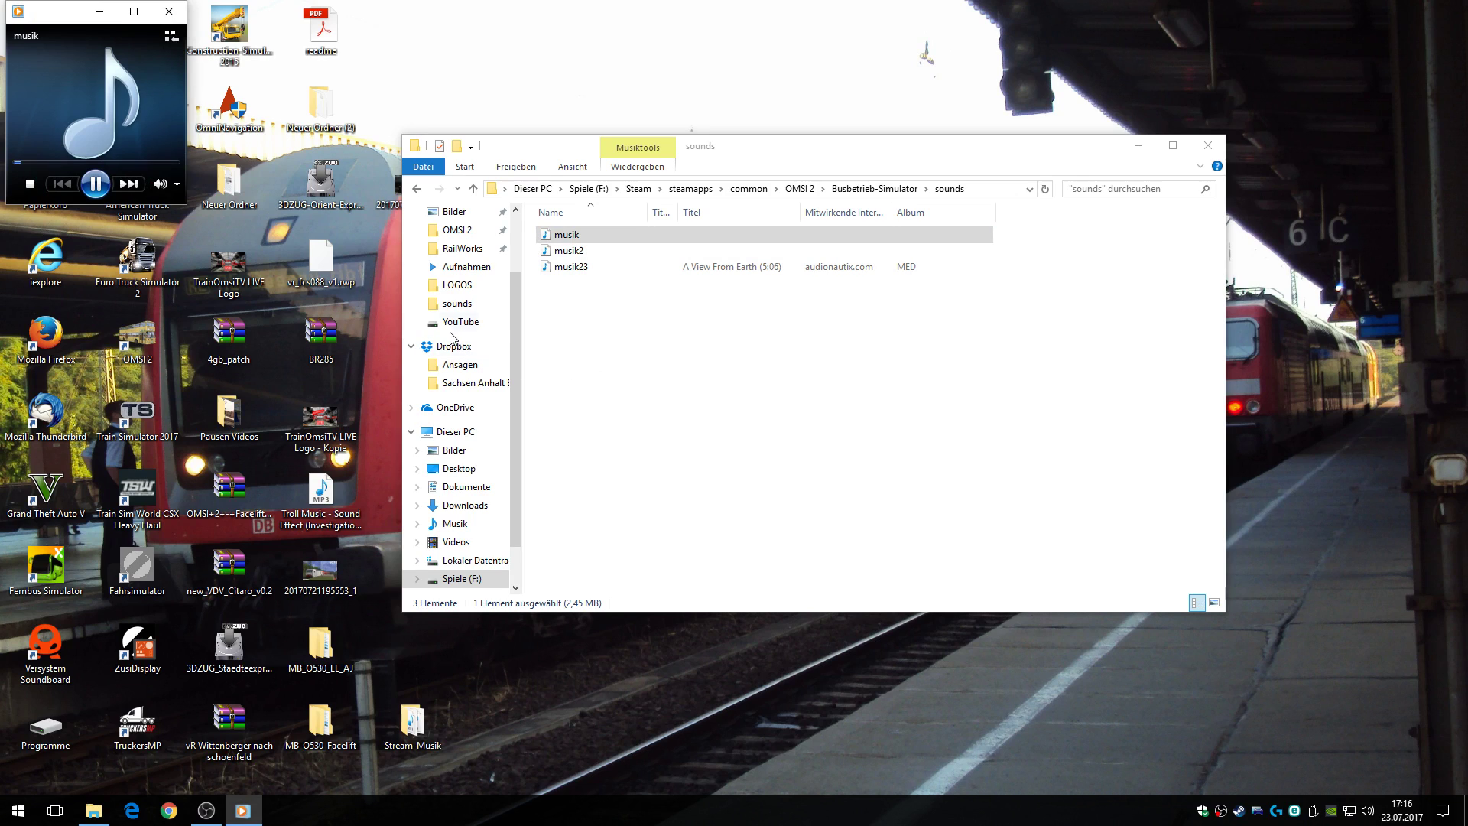
left_click(117, 162)
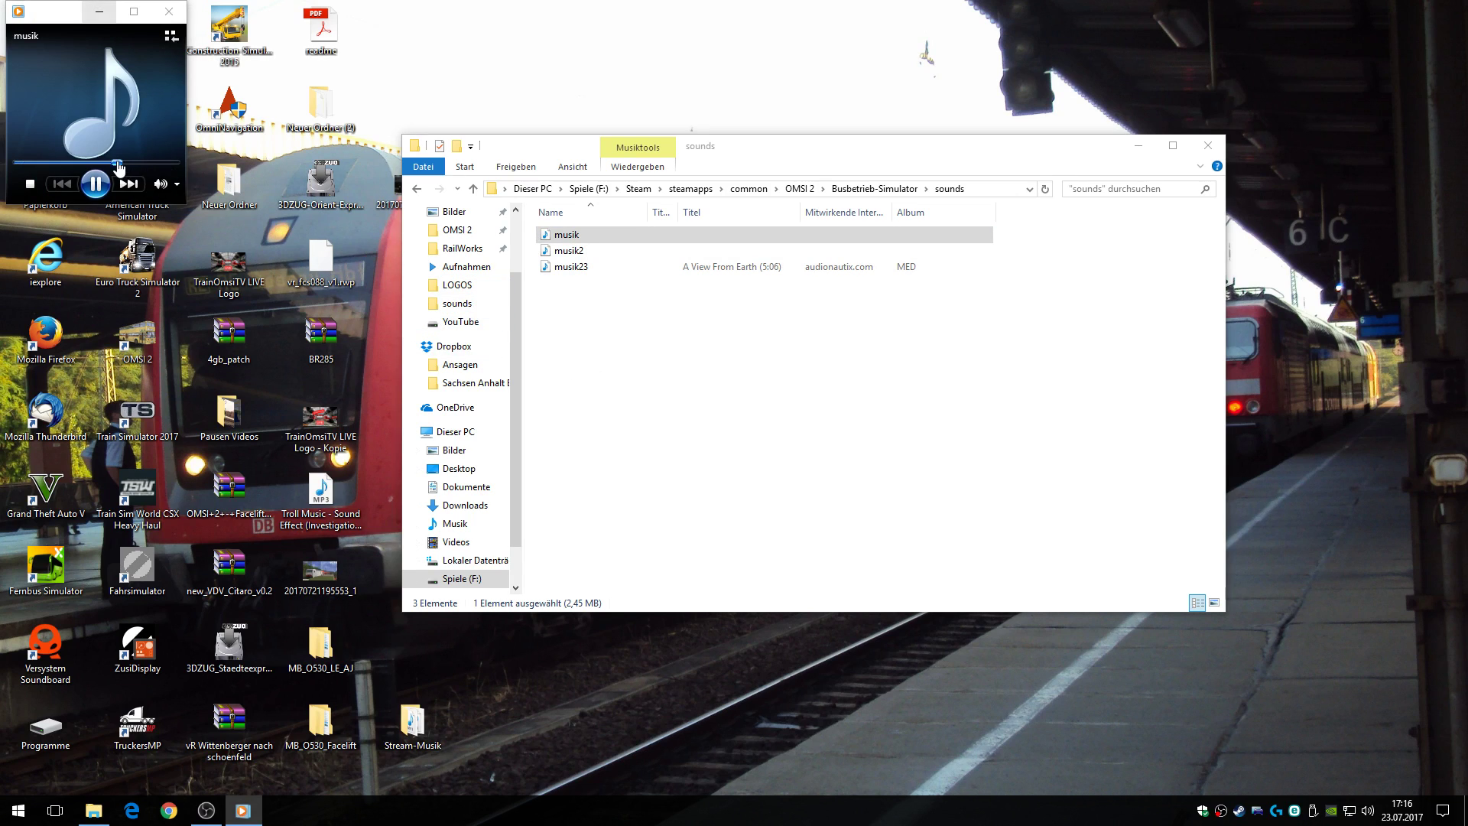
left_click(169, 11)
left_click(723, 479)
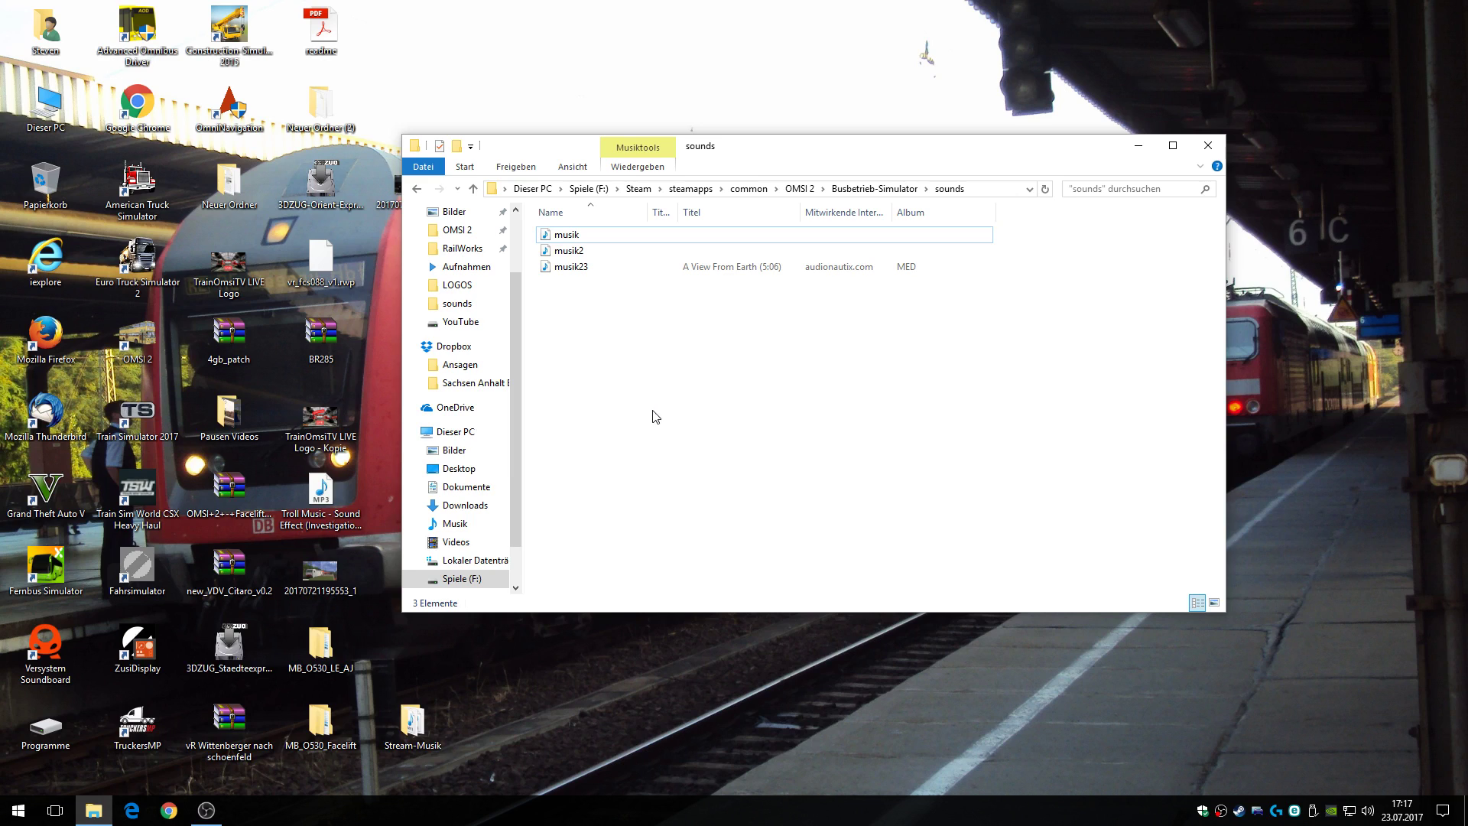
left_click(1211, 141)
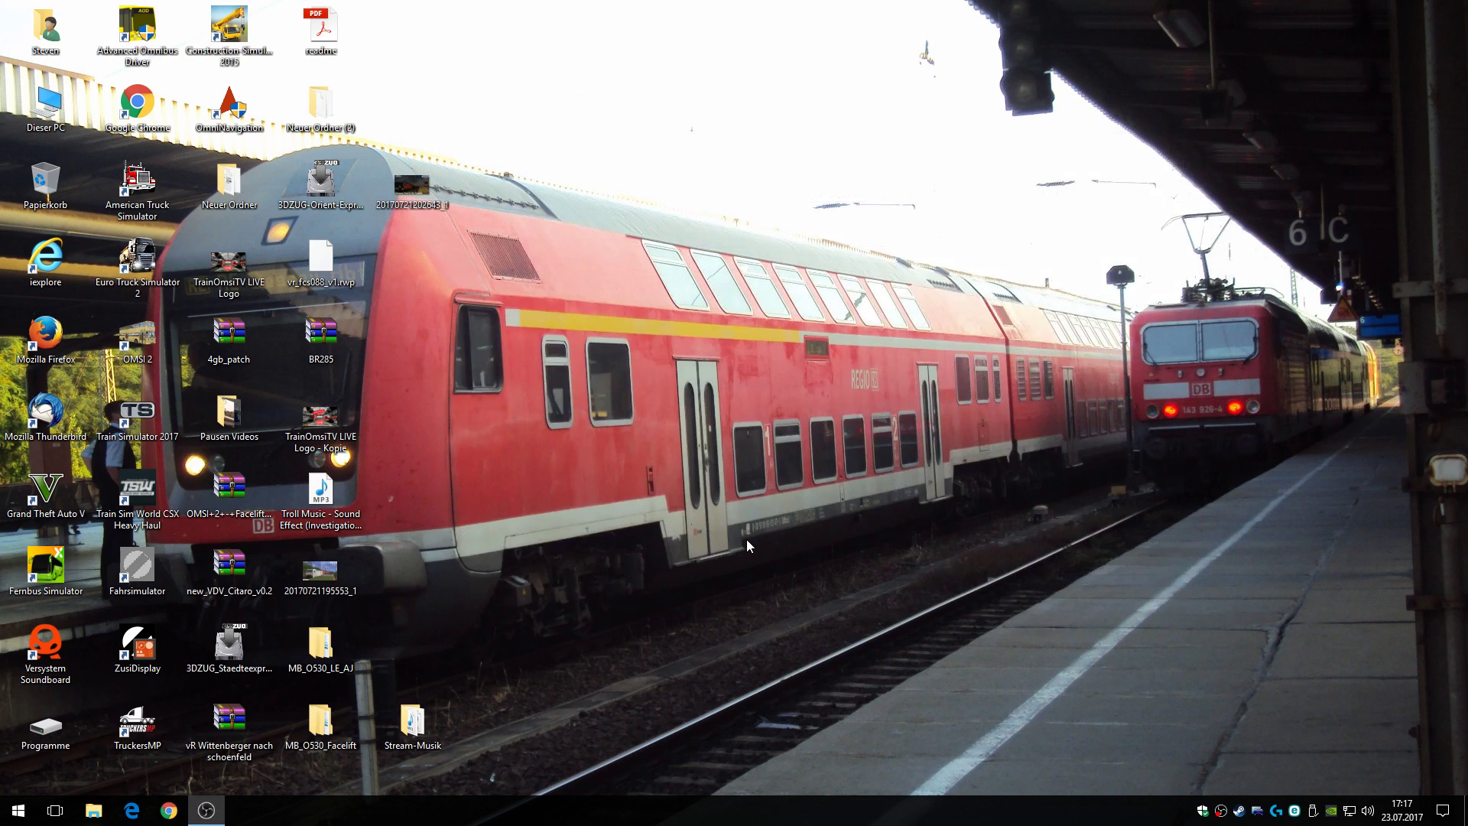